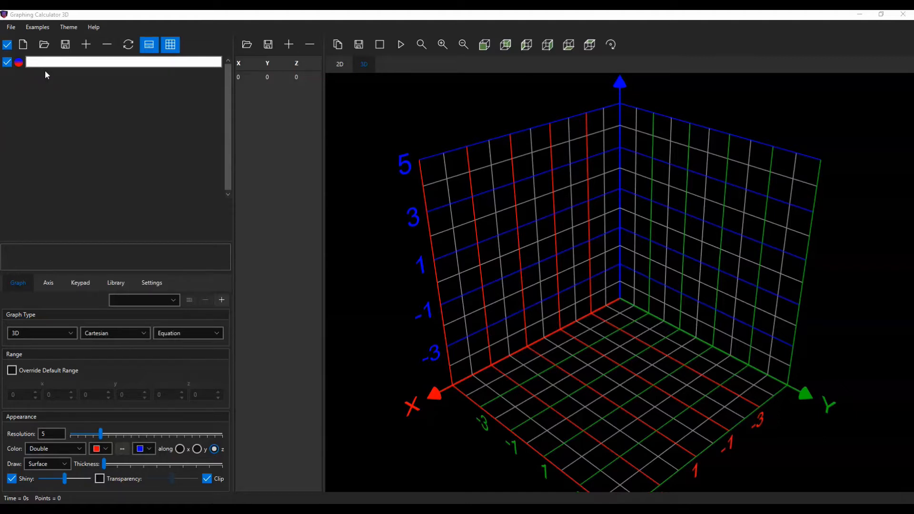
- Define the variables a=1 and b=1 in the first two entries of the equation list
click(246, 336)
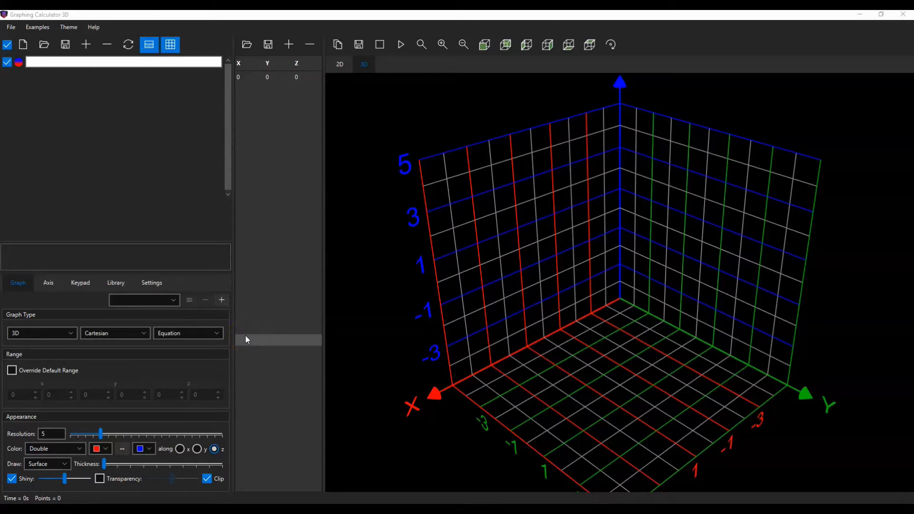
click(67, 61)
click(98, 65)
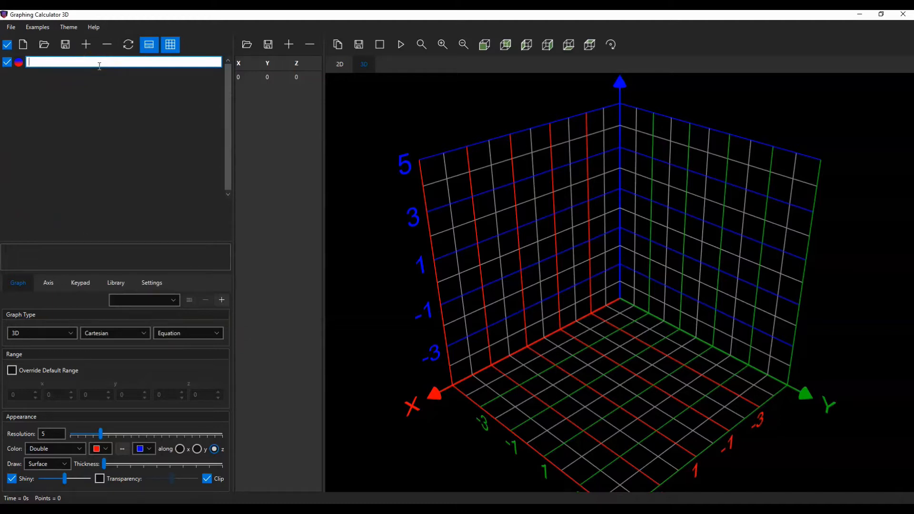
text(a=1)
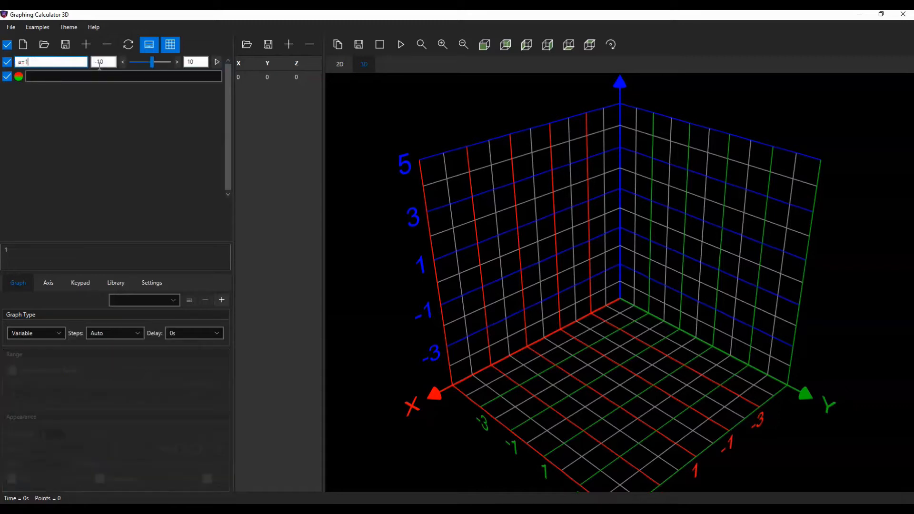
click(73, 75)
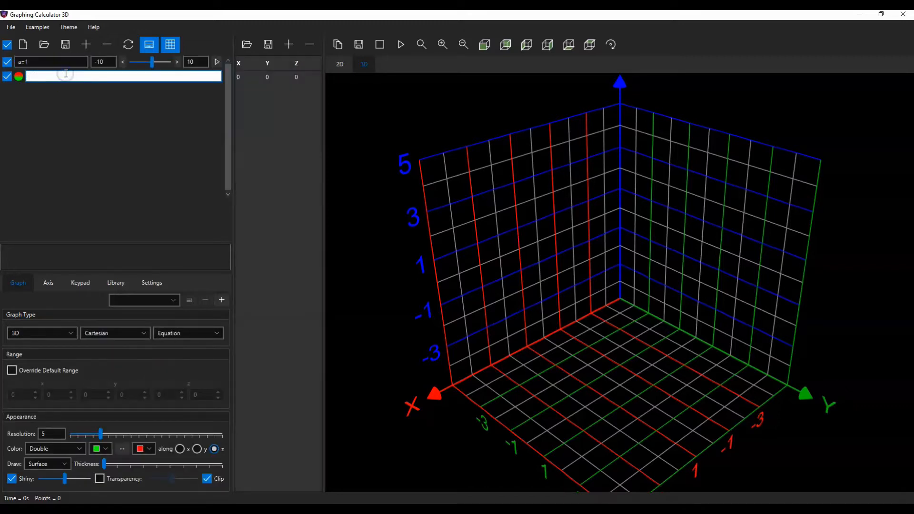
text(b=1)
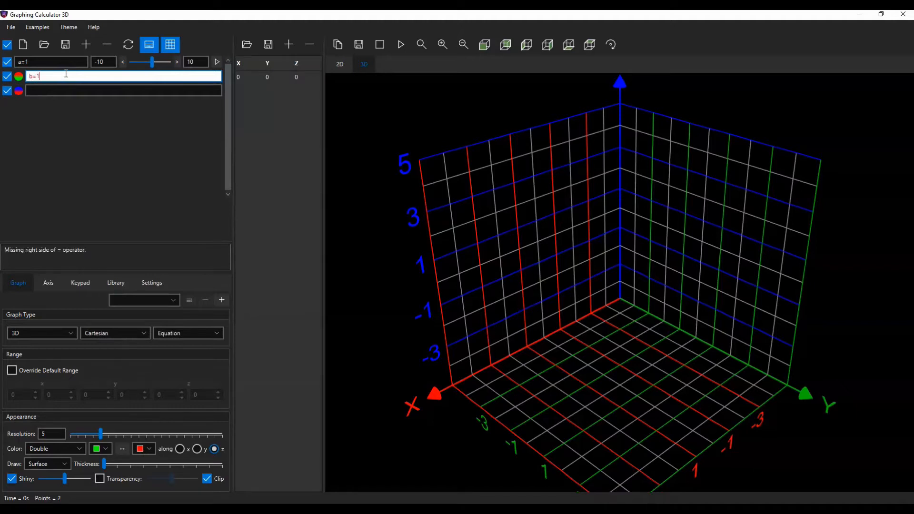
key(Return)
- Add the variables d=1 and t=1 beneath b in the equation list
click(48, 91)
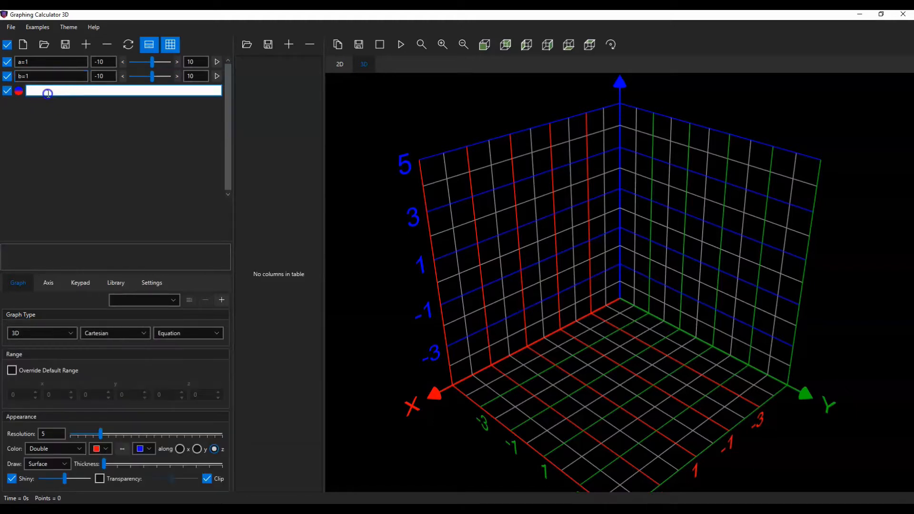
text(d=1)
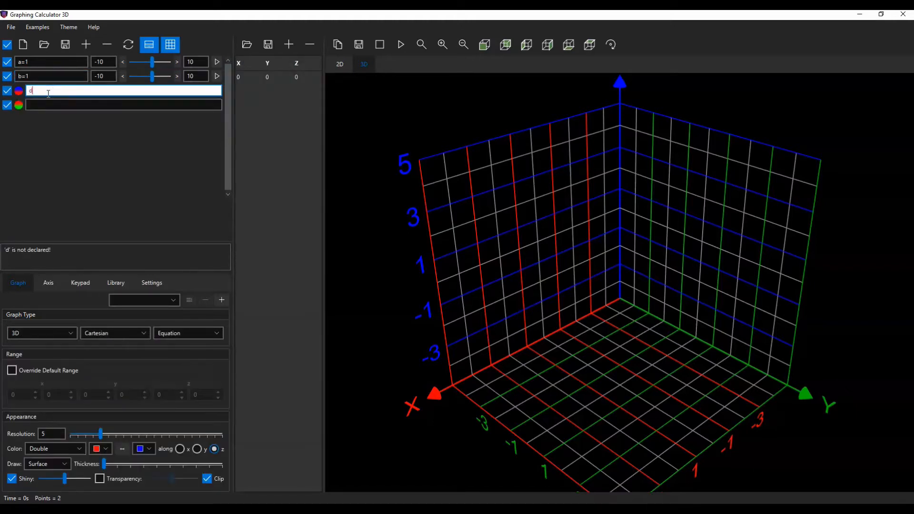
key(Return)
click(45, 105)
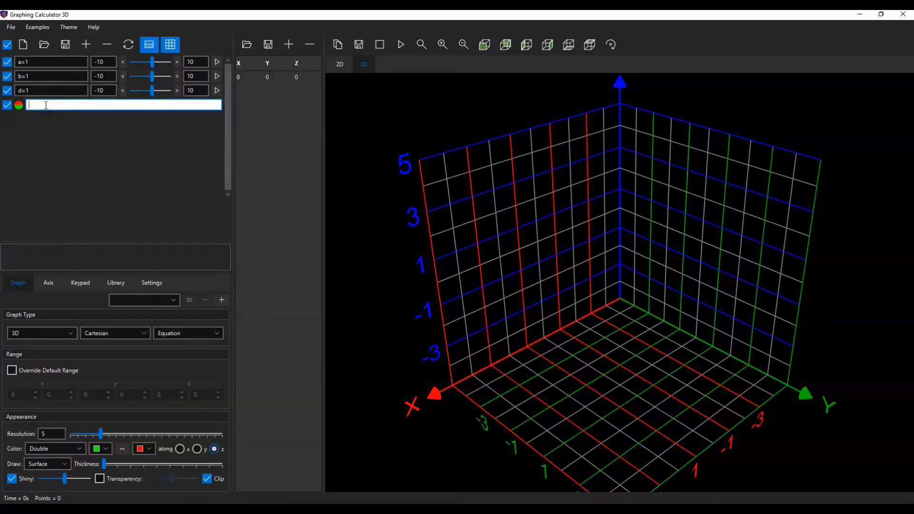
text(t)
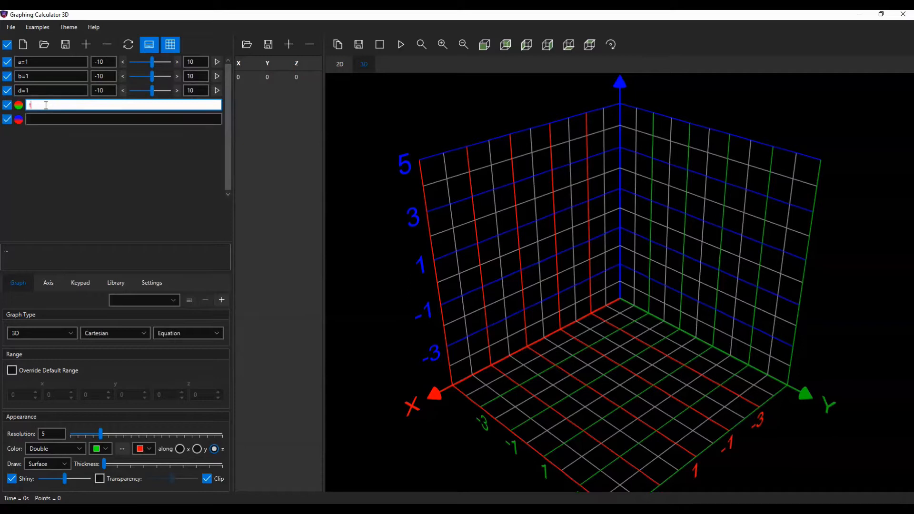
text(=1)
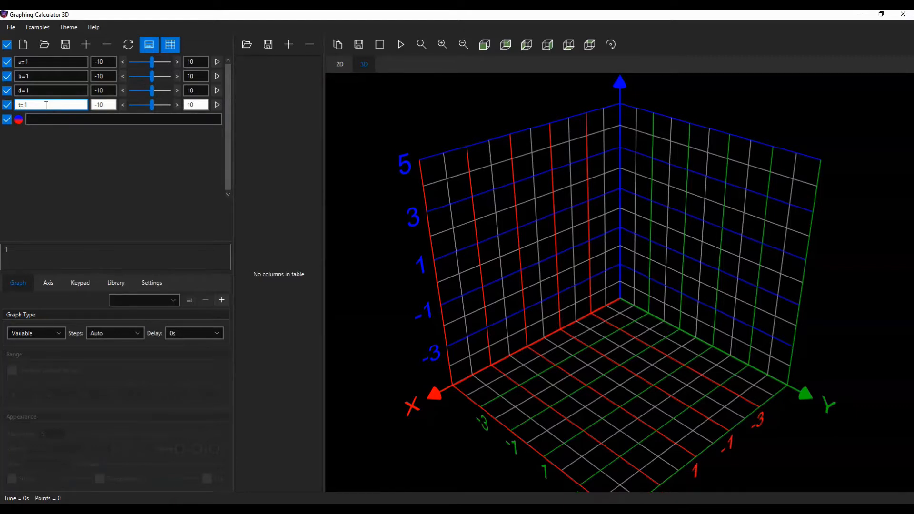
- Make the empty entry below the variables a 3D Cartesian parametric graph
click(102, 120)
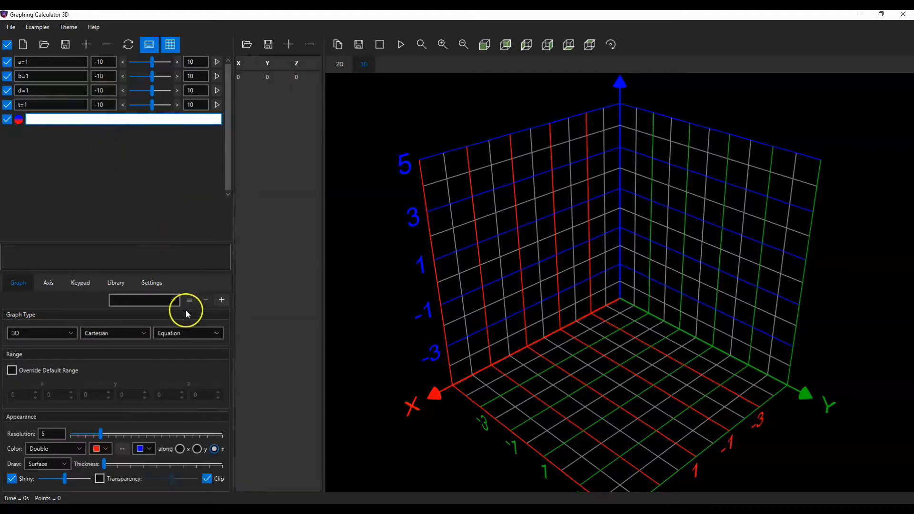
click(190, 336)
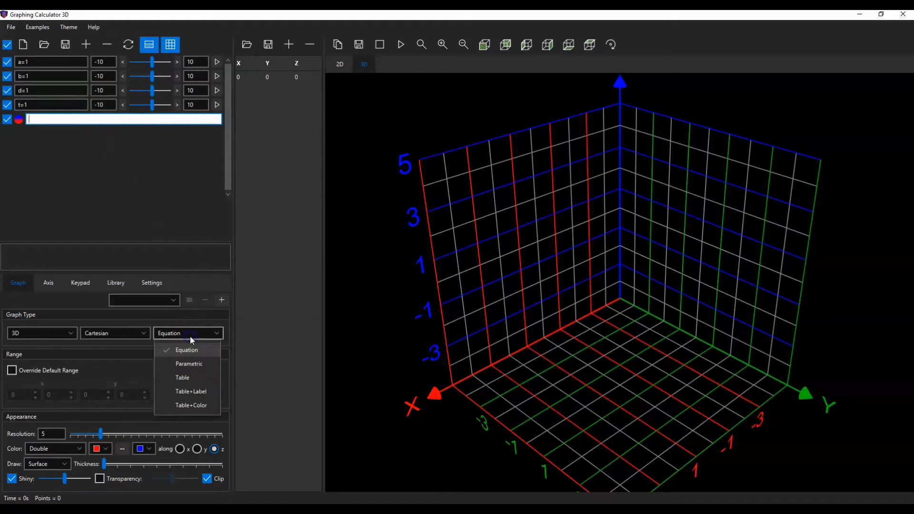
click(189, 364)
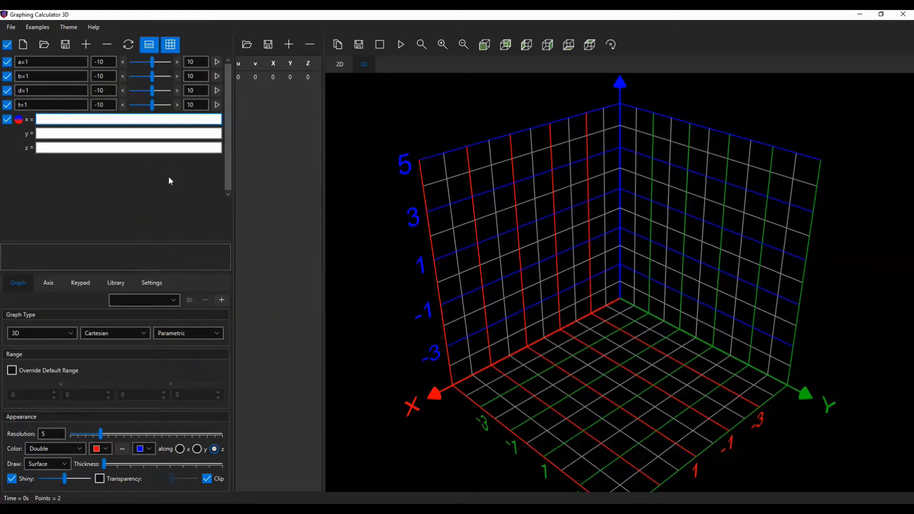
- Enter (a+d*cos(v))*cos(u) as the x equation of the parametric graph
text((a)
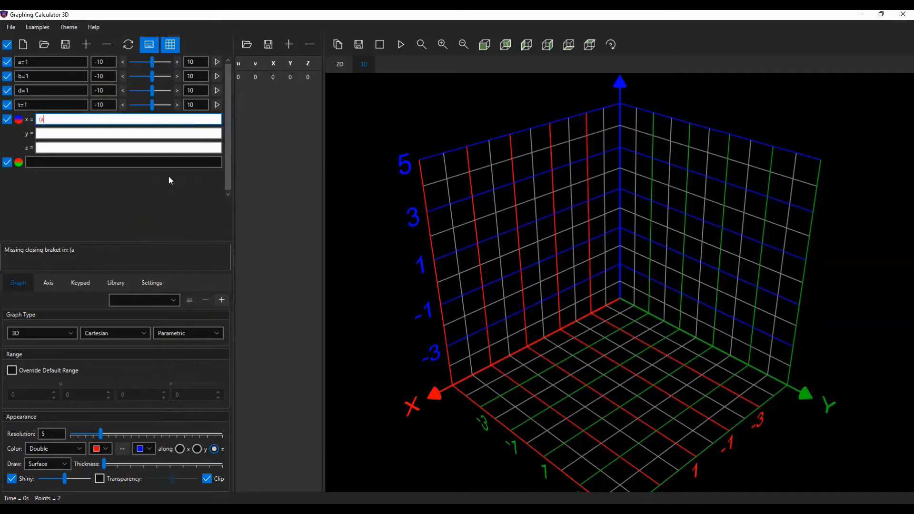
text(+d*)
text(os(v))
key(BackSpace)
key(BackSpace)
key(BackSpace)
key(BackSpace)
key(BackSpace)
text(cos(v))*)
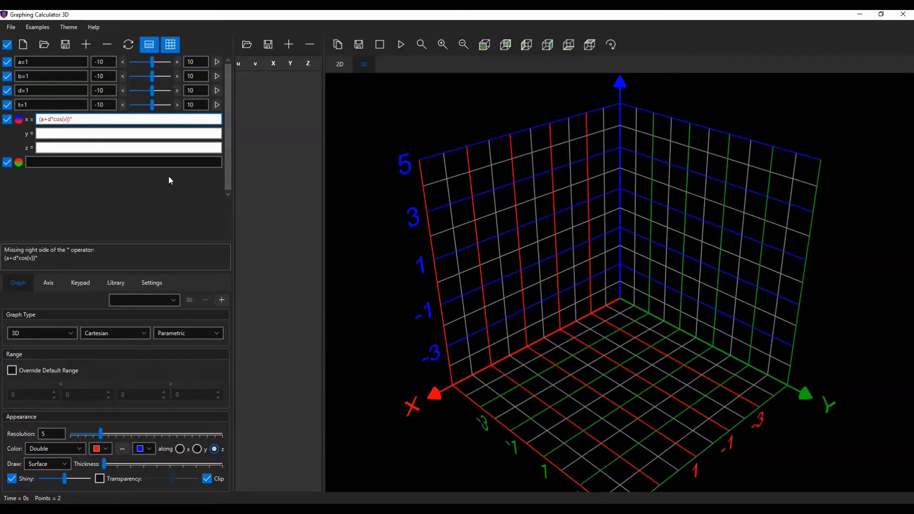
text(cos(u))
- Copy the x expression into the y equation and replace its final cosine with sine, giving (a+d*cos(v))*sin(u)
click(86, 136)
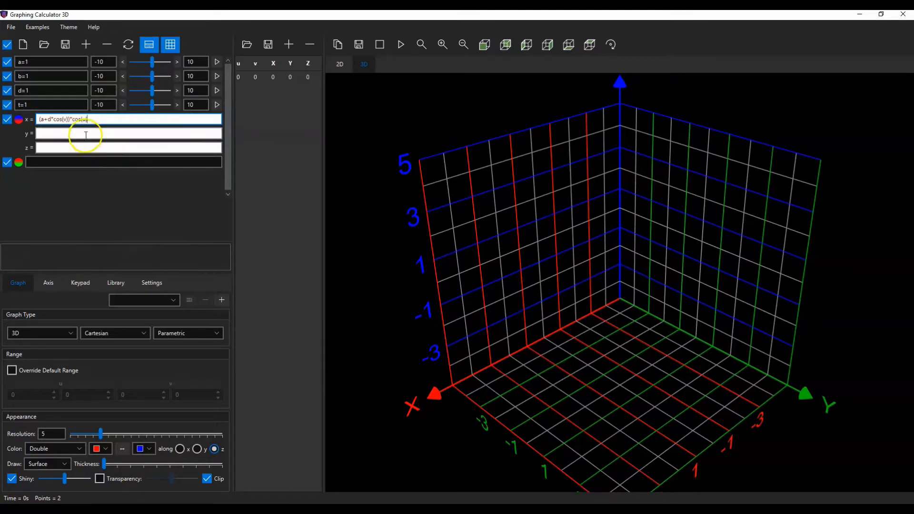
drag(106, 118, 37, 119)
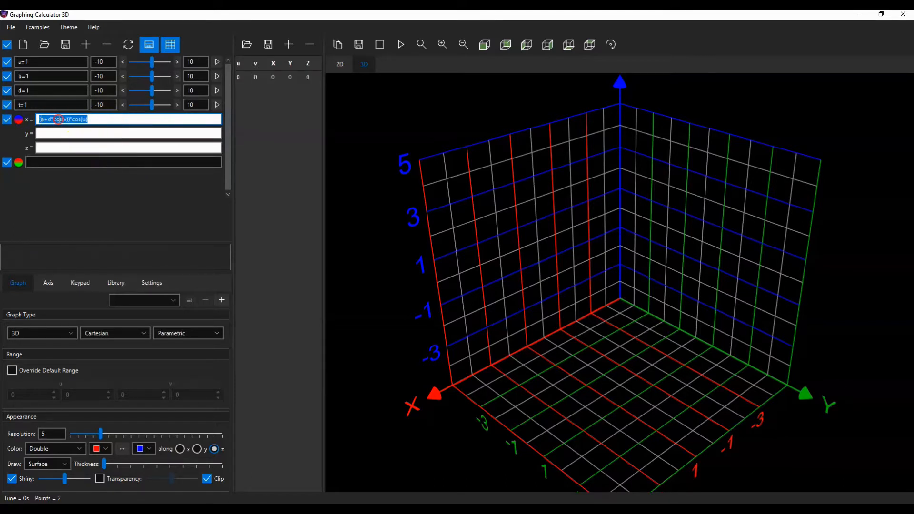
right_click(59, 120)
click(90, 172)
click(68, 133)
right_click(68, 134)
click(100, 200)
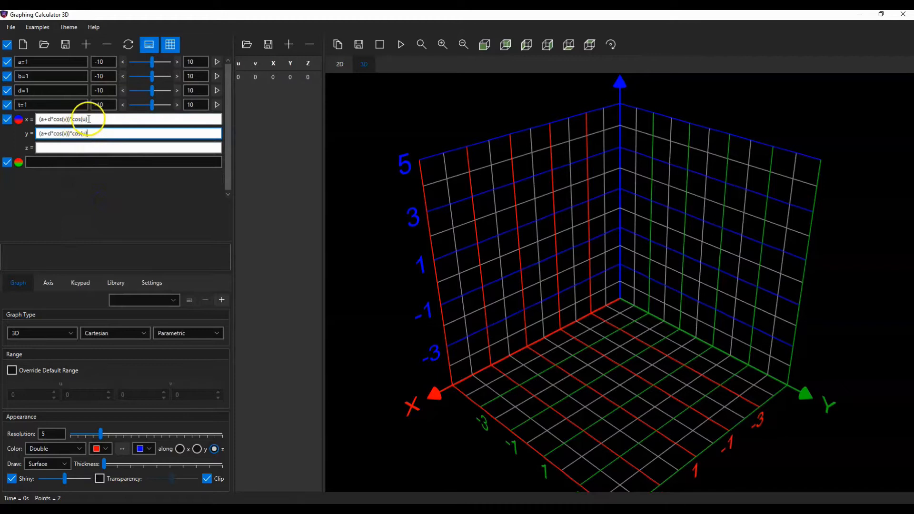
double_click(84, 133)
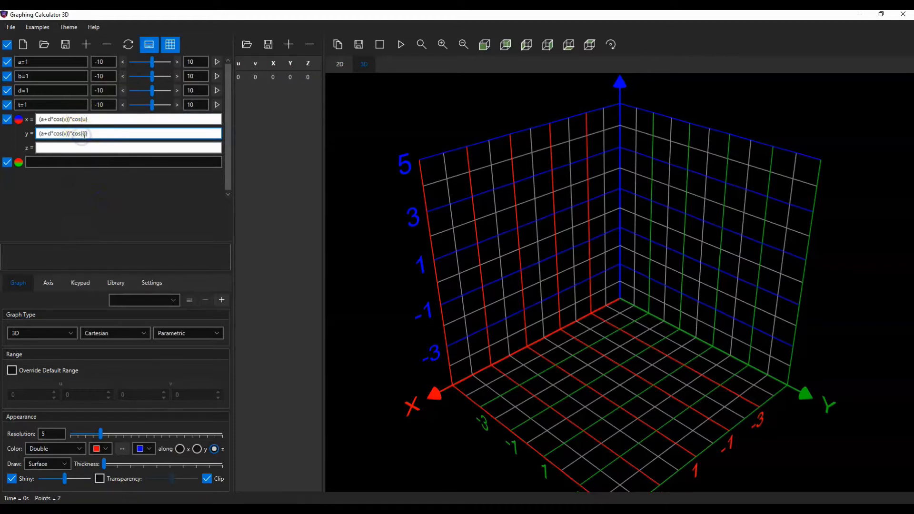
text(sin)
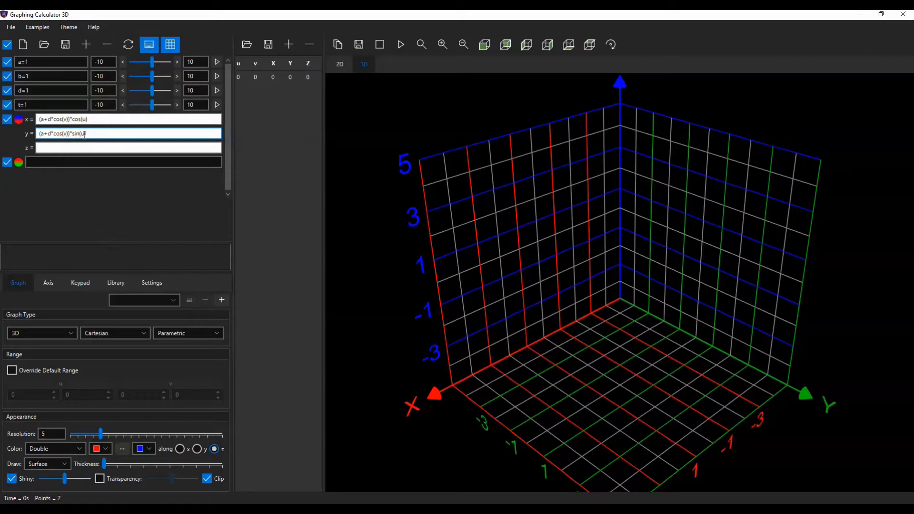
- Enter b+d*sin(v) as the z equation of the parametric graph
click(63, 148)
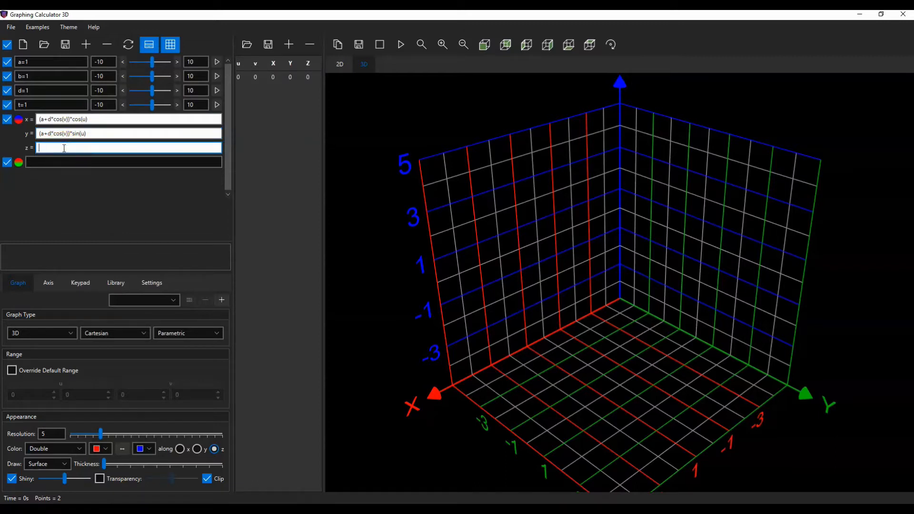
text(b+)
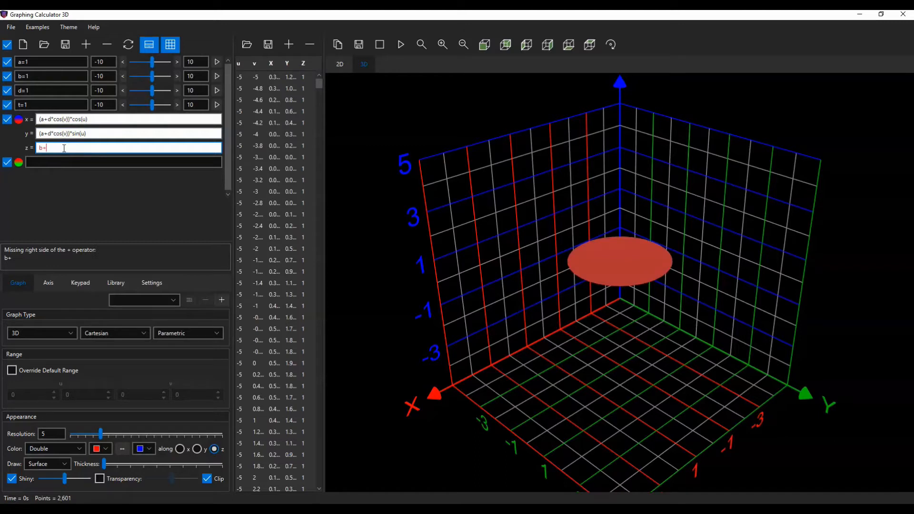
text(d*sin(v))
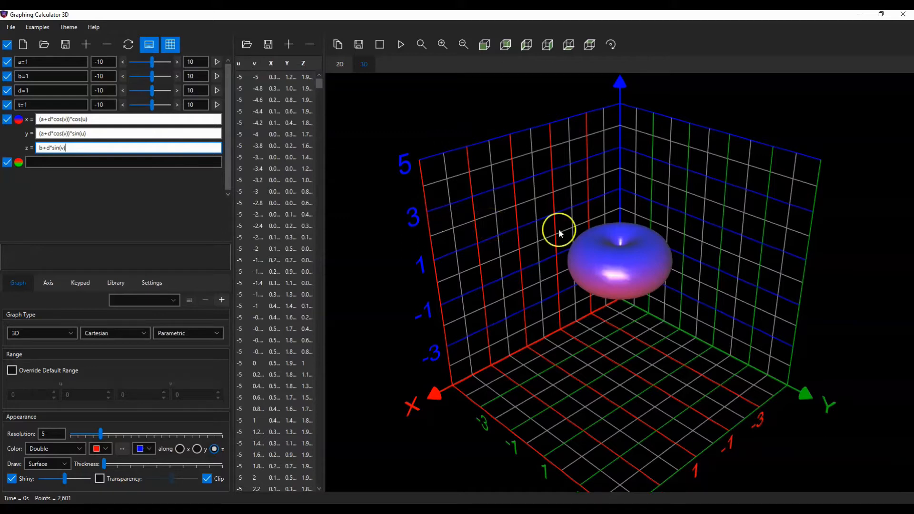
scroll(690, 227, up, 5)
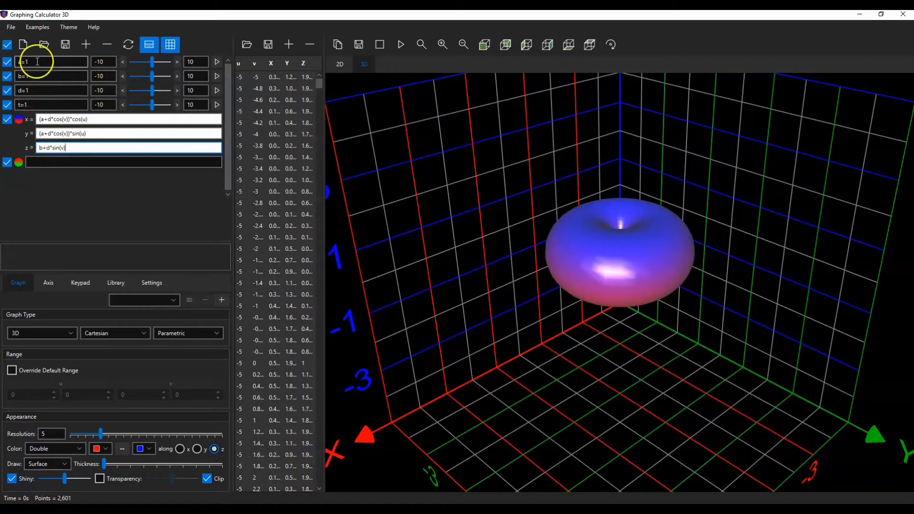
click(37, 90)
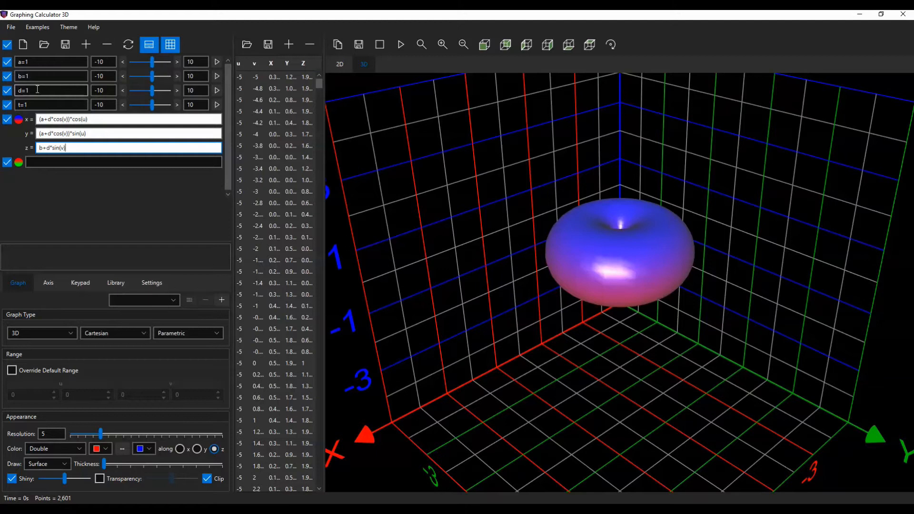
click(35, 486)
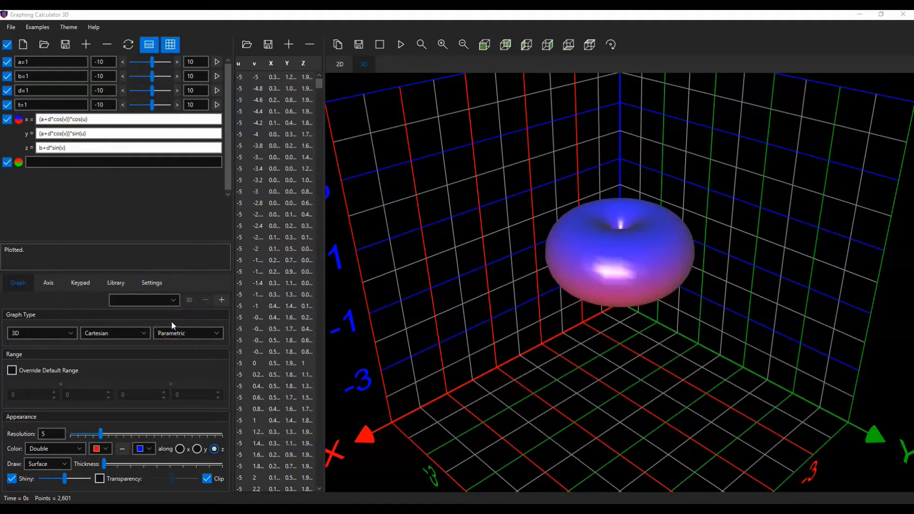
scroll(528, 271, up, 3)
scroll(528, 271, down, 3)
- Draw the torus surface as a Wireframe and set its resolution to 7
click(50, 464)
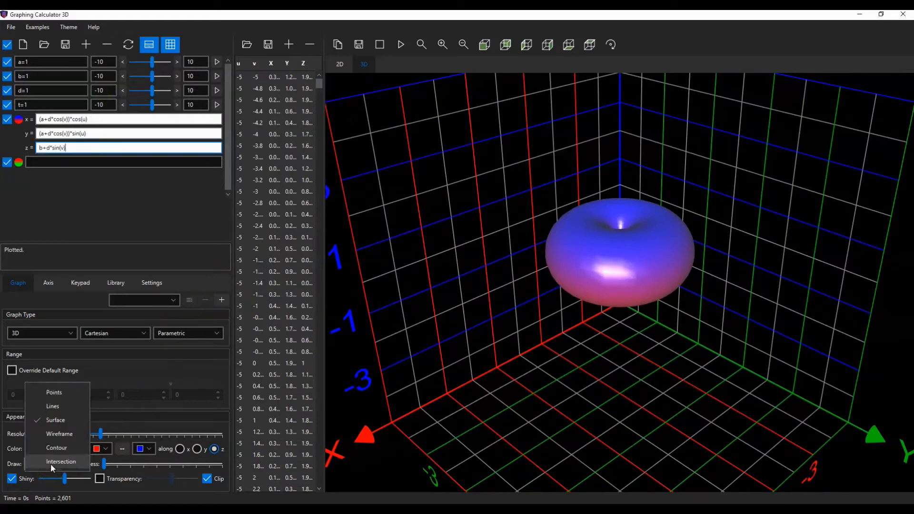
click(55, 433)
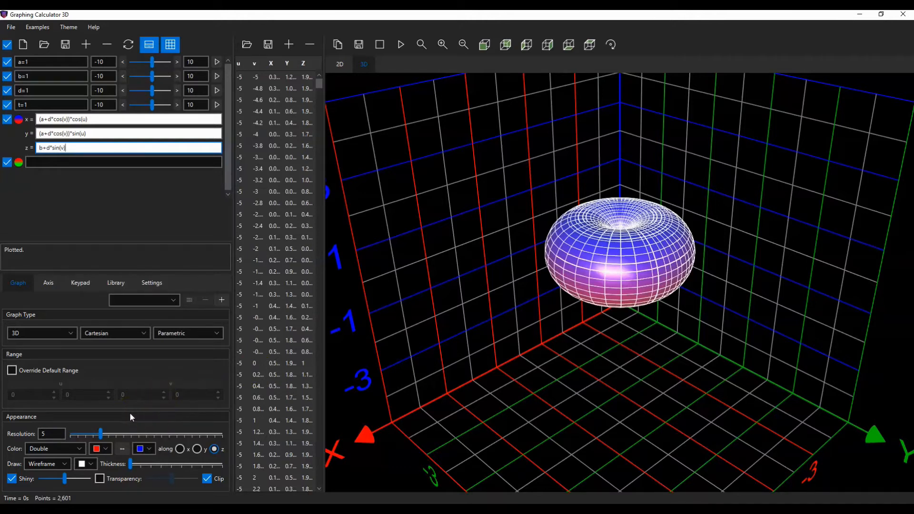
click(54, 435)
drag(54, 434, 34, 435)
mouse_move(100, 434)
mouse_down()
mouse_move(126, 433)
mouse_move(117, 432)
mouse_up()
- Set the variable a to 3 and inspect the reshaped torus from another angle
drag(644, 240, 627, 276)
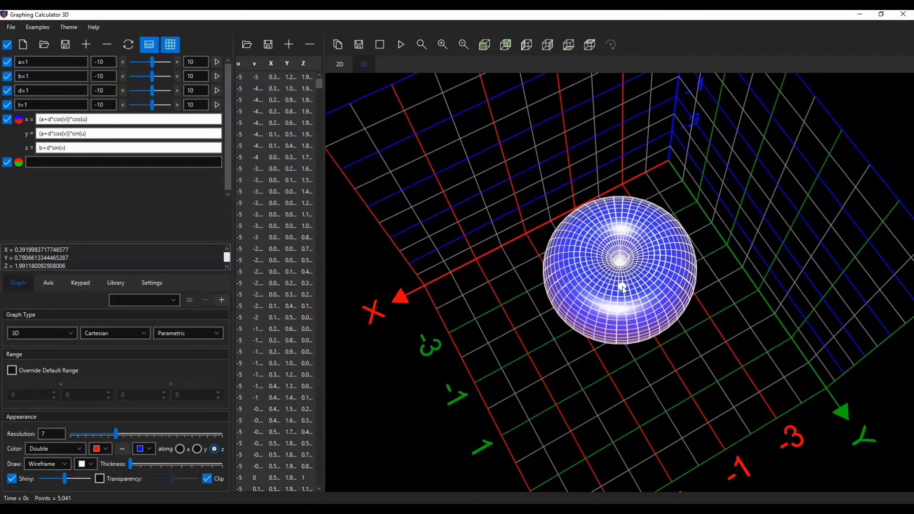
drag(621, 287, 632, 252)
scroll(655, 276, up, 3)
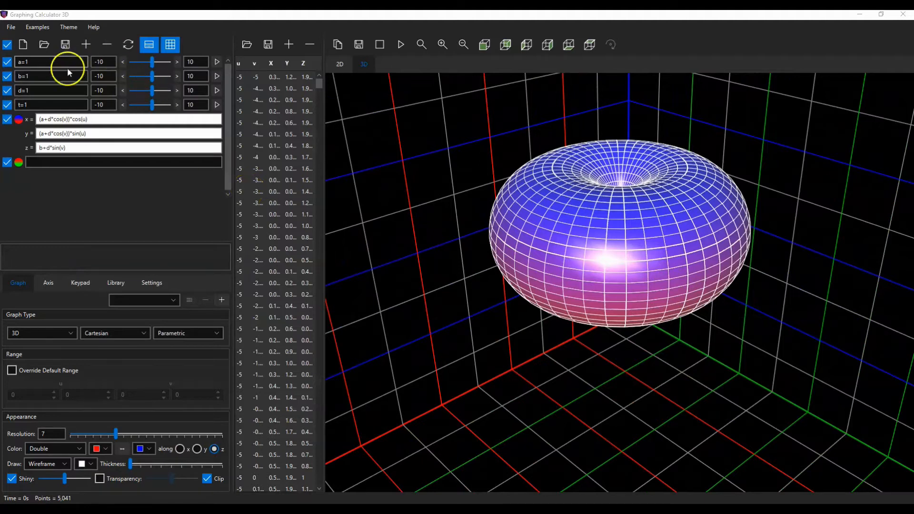
click(37, 61)
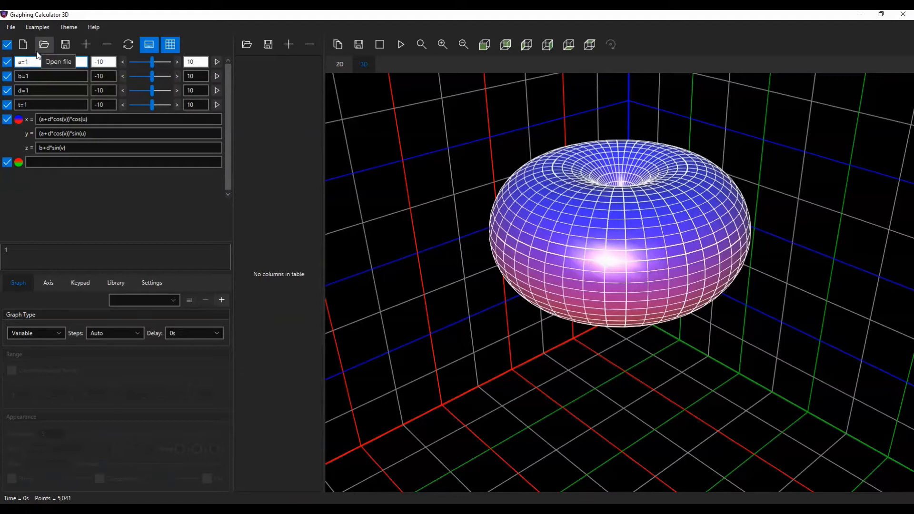
key(BackSpace)
text(3)
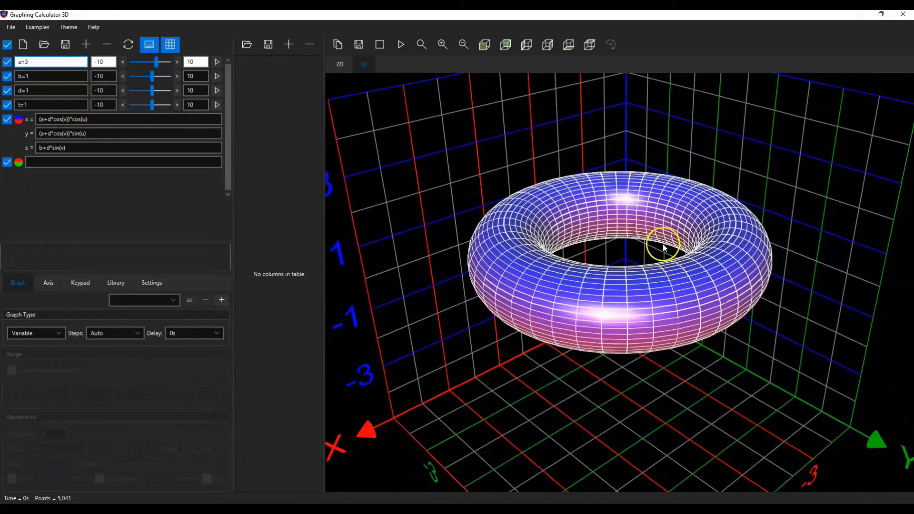
drag(663, 244, 610, 253)
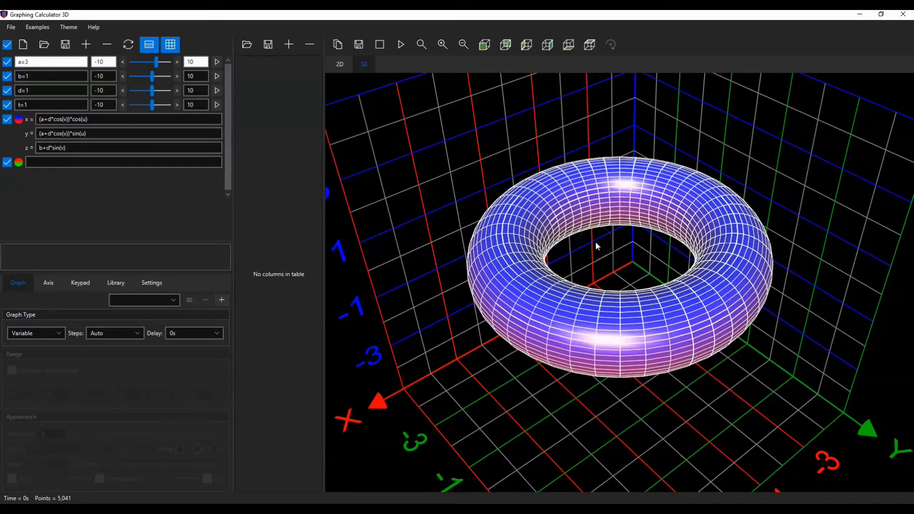
- Set the variable a back to 1 and view the torus from higher up
click(69, 63)
key(BackSpace)
text(1)
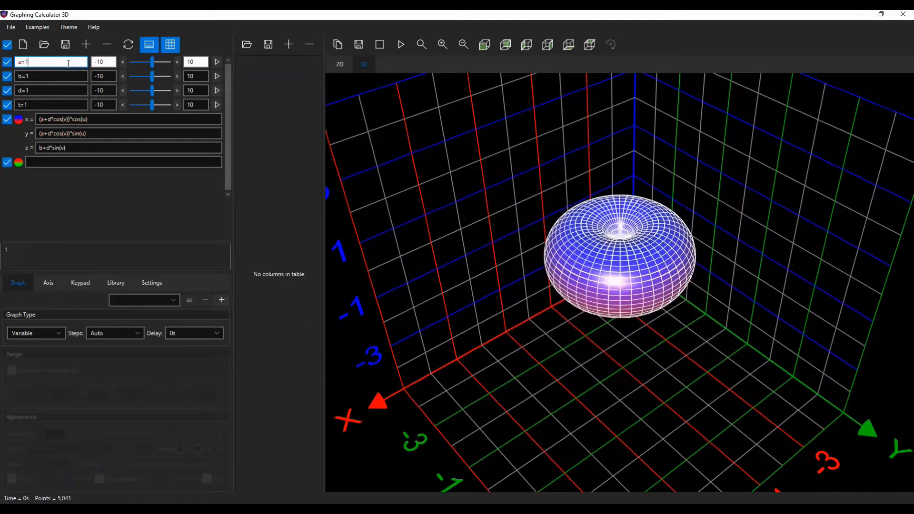
drag(547, 105, 456, 309)
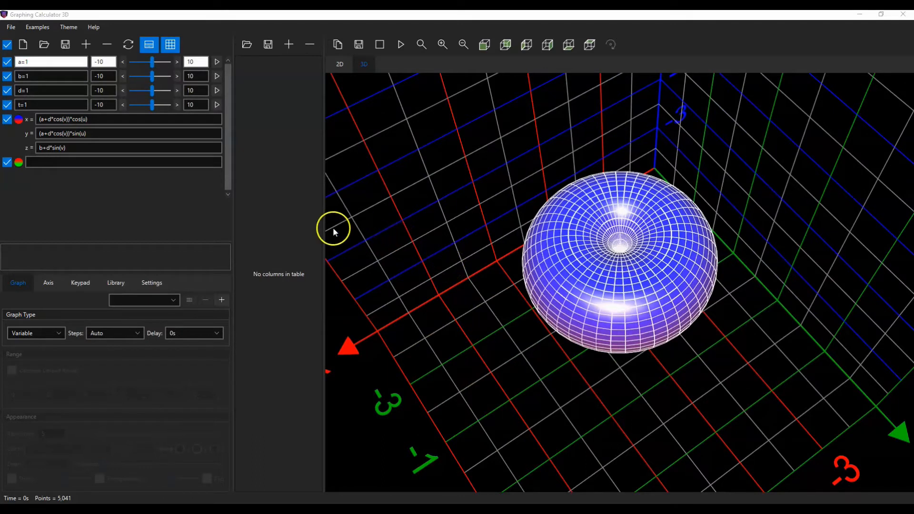
- Change the x equation to (a+d*cos(v+t))*cos(u) and the y equation to (a+d*cos(v+t))*sin(u)
click(67, 121)
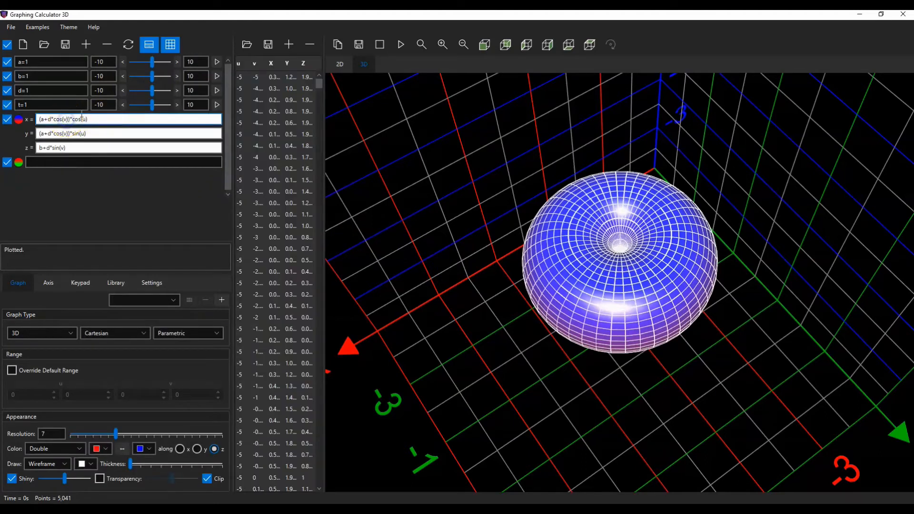
text(+t)
click(84, 130)
click(67, 134)
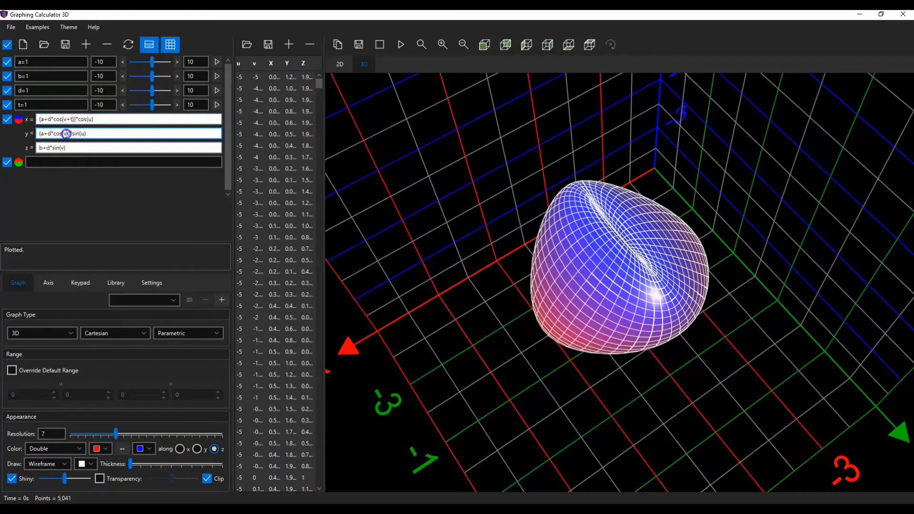
text(+)
key(BackSpace)
text(+t)
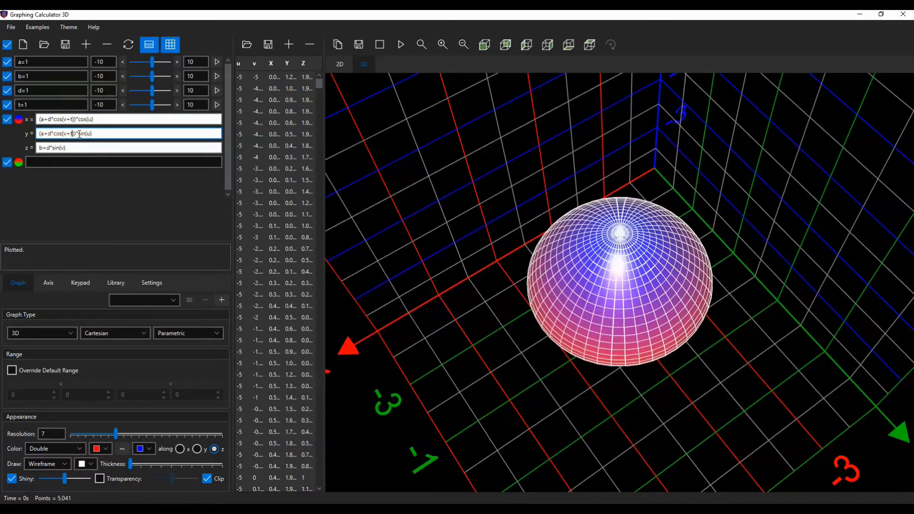
- Change the z equation of the parametric graph to b+d*sin(v+t)
click(54, 150)
click(66, 148)
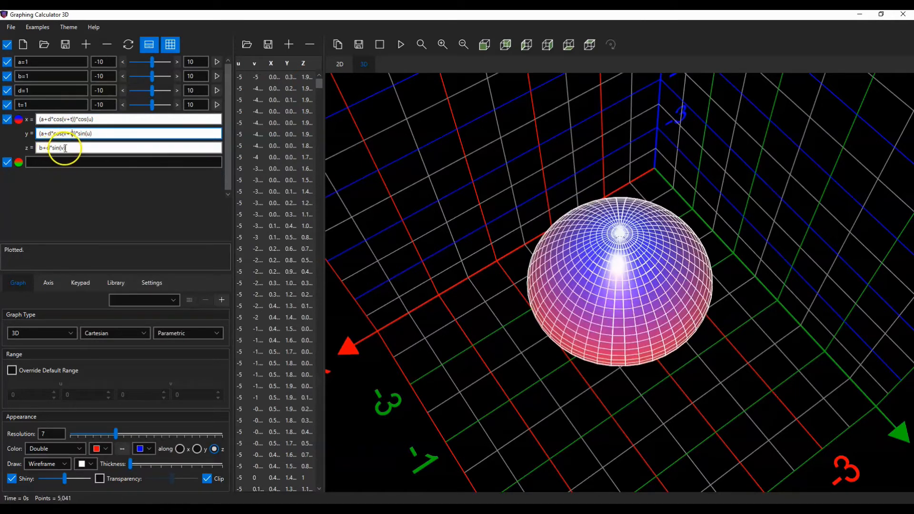
click(73, 149)
text(+t)
click(114, 139)
- Animate the variable t and watch the torus from closer up and from different angles
click(305, 99)
drag(378, 167, 471, 182)
scroll(470, 187, up, 2)
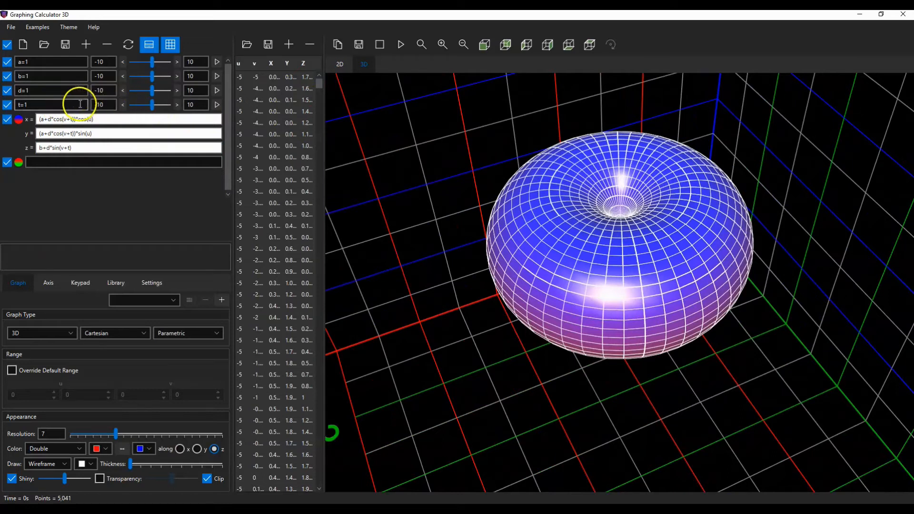
click(218, 105)
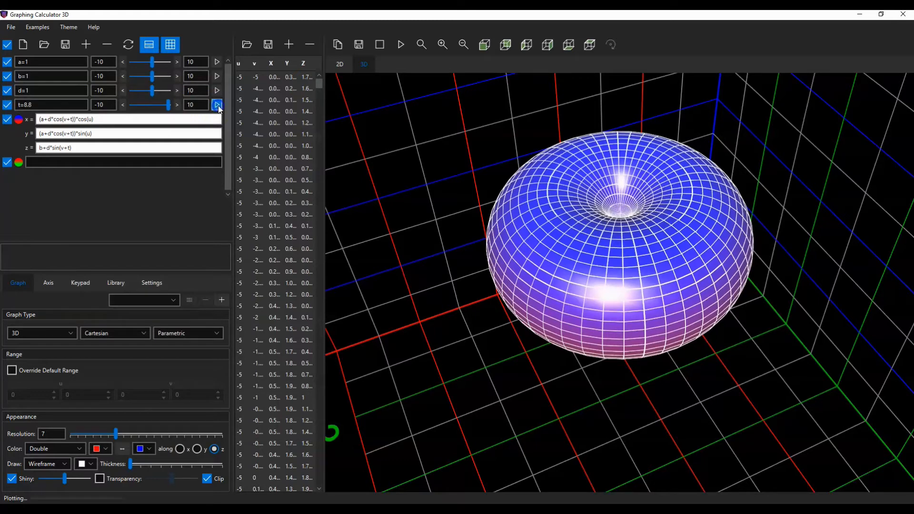
mouse_move(491, 200)
mouse_down()
mouse_move(496, 193)
mouse_move(494, 202)
mouse_up()
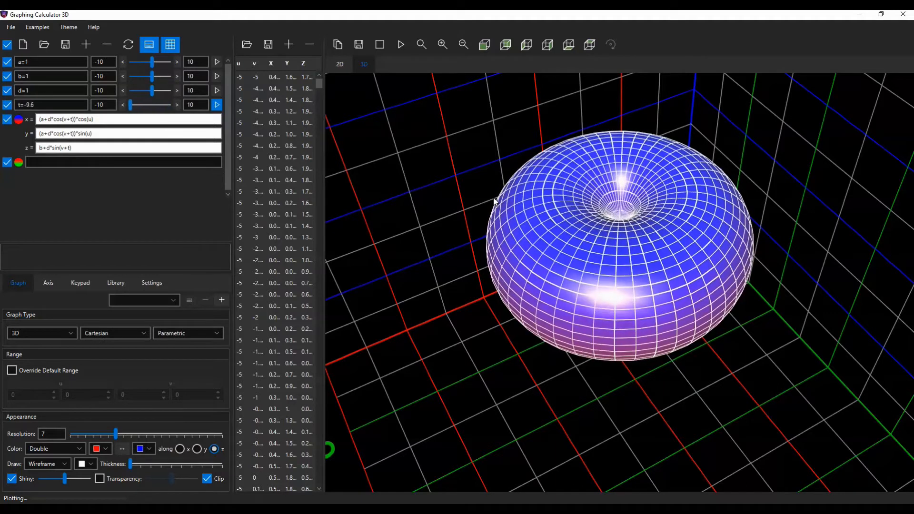
click(439, 285)
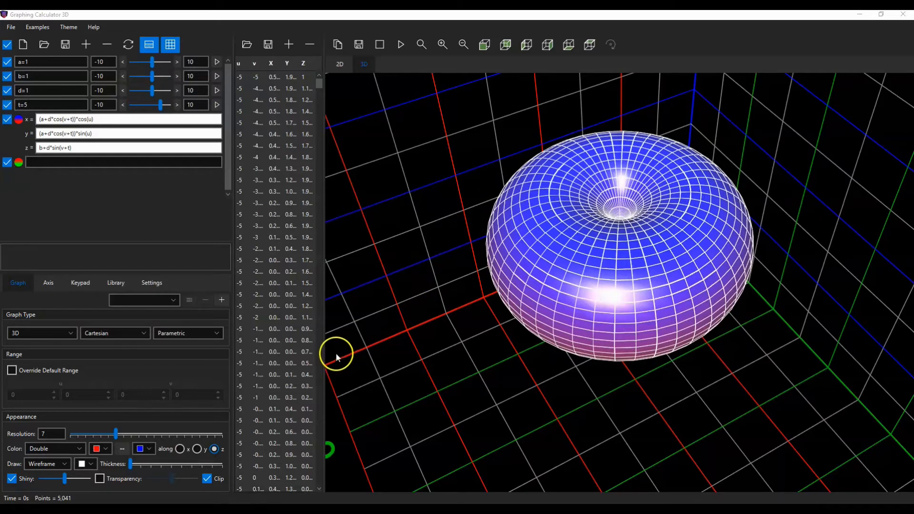
drag(391, 237, 402, 228)
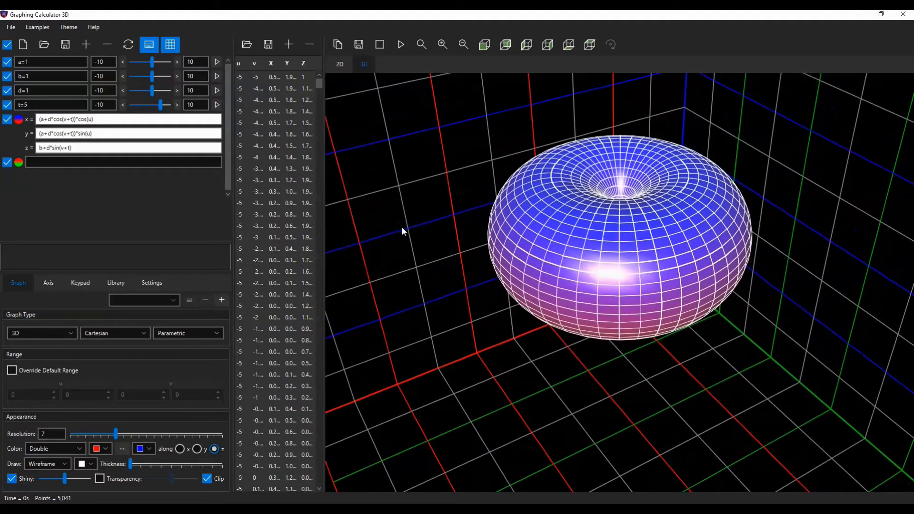
click(301, 299)
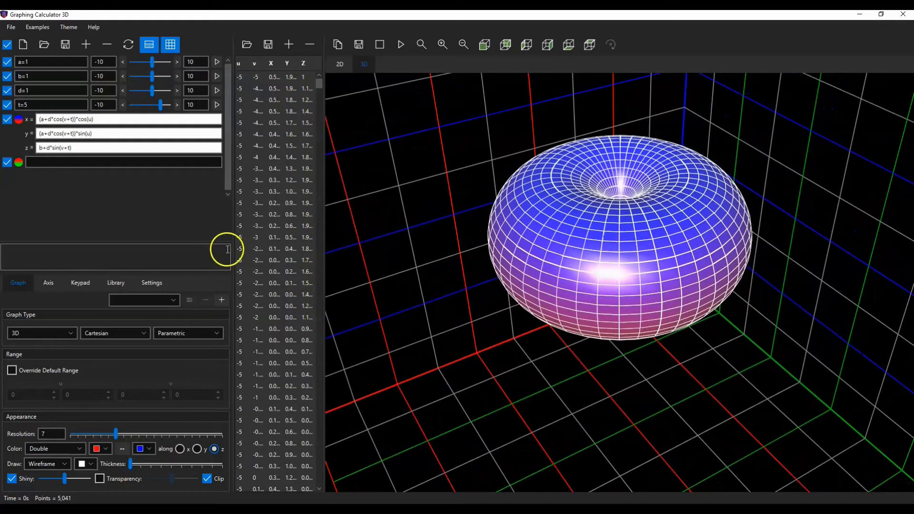
- Turn on transparency for the torus, switch its color to Single, and move the transparency slider to its minimum
click(105, 481)
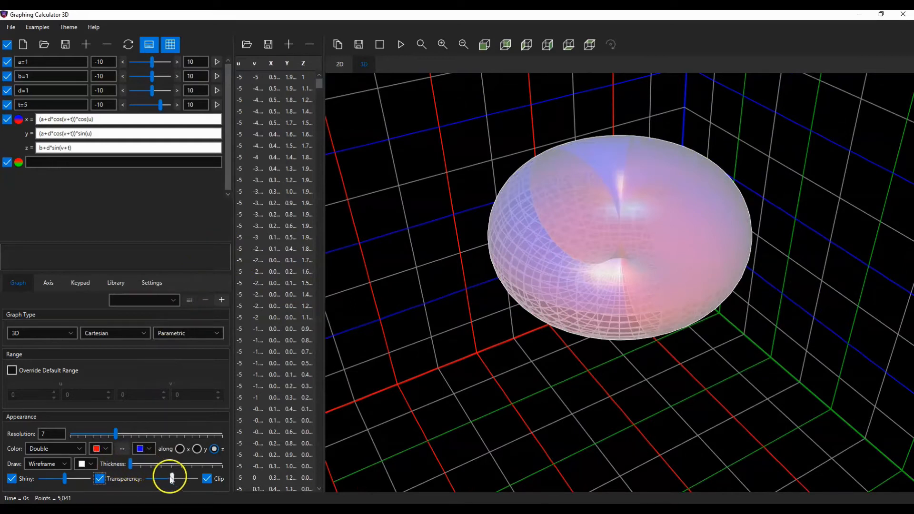
click(82, 450)
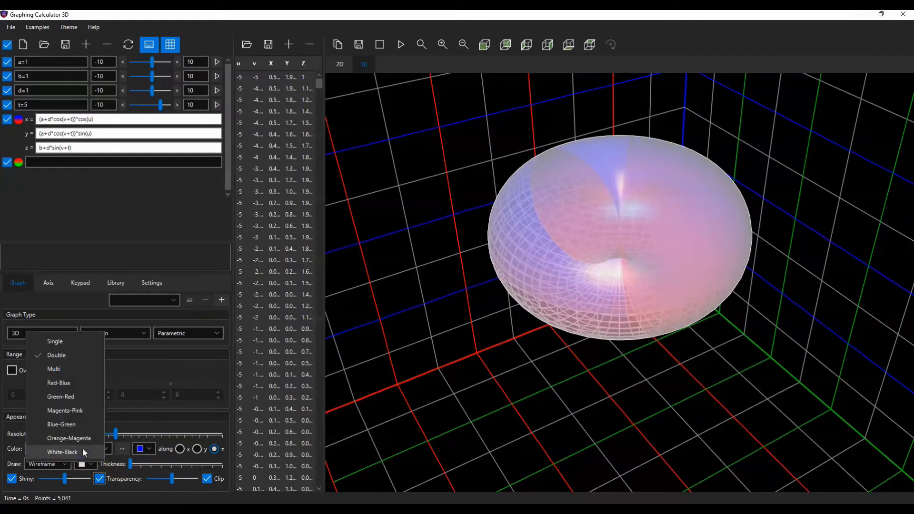
click(86, 347)
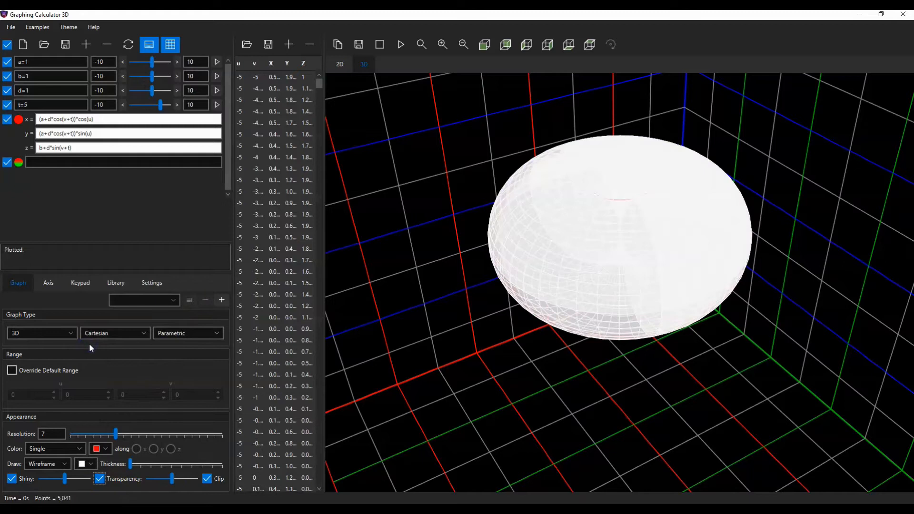
click(173, 482)
drag(172, 480, 146, 480)
- Examine the inside of the see-through wireframe torus from several distances and angles, and animate the variable t
scroll(592, 184, up, 3)
scroll(590, 186, down, 2)
mouse_move(590, 183)
mouse_down()
mouse_move(585, 205)
mouse_move(591, 189)
mouse_up()
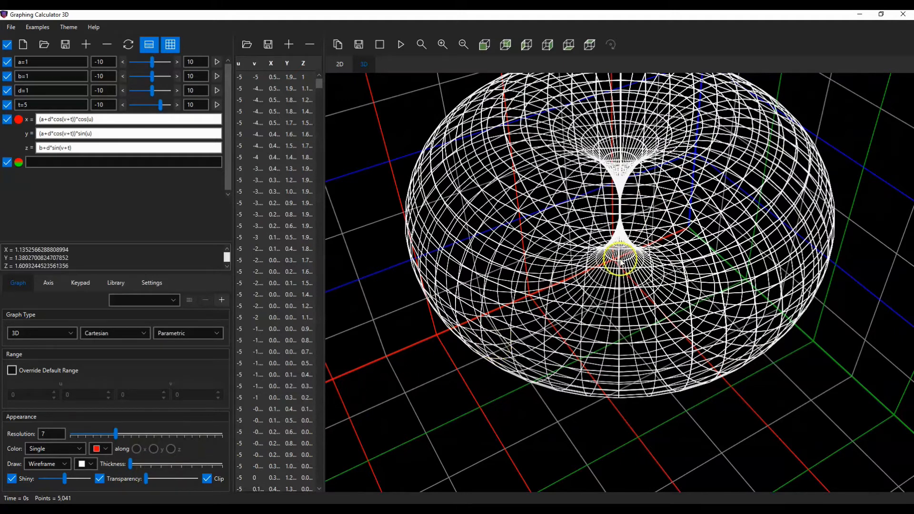
drag(633, 208, 653, 220)
scroll(685, 212, down, 2)
scroll(662, 218, up, 4)
scroll(662, 217, down, 3)
scroll(677, 190, up, 2)
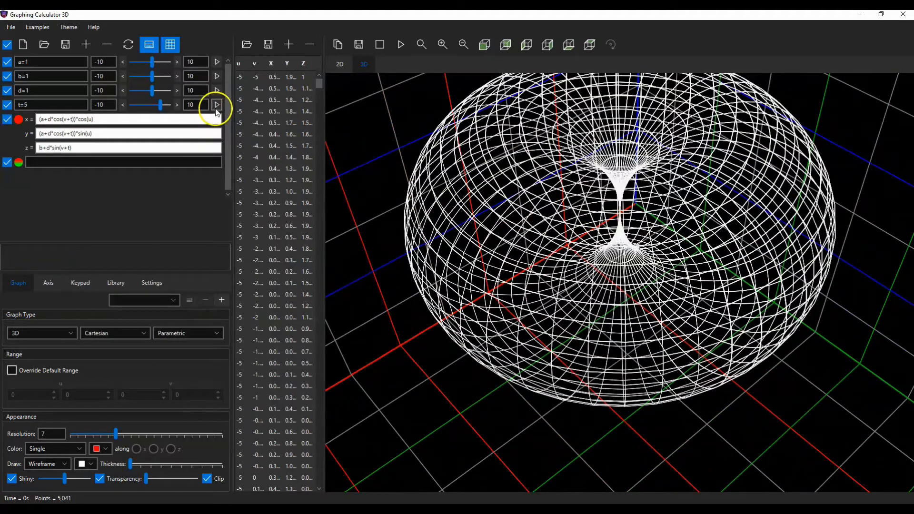
click(216, 109)
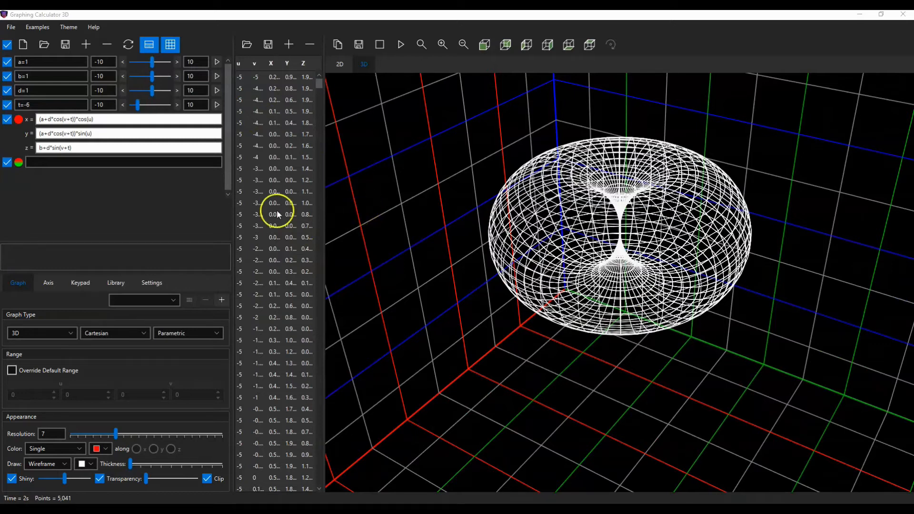
- Override the graph's default range with u from 0 to 2*pi and v from -pi/2 to pi/2
click(105, 119)
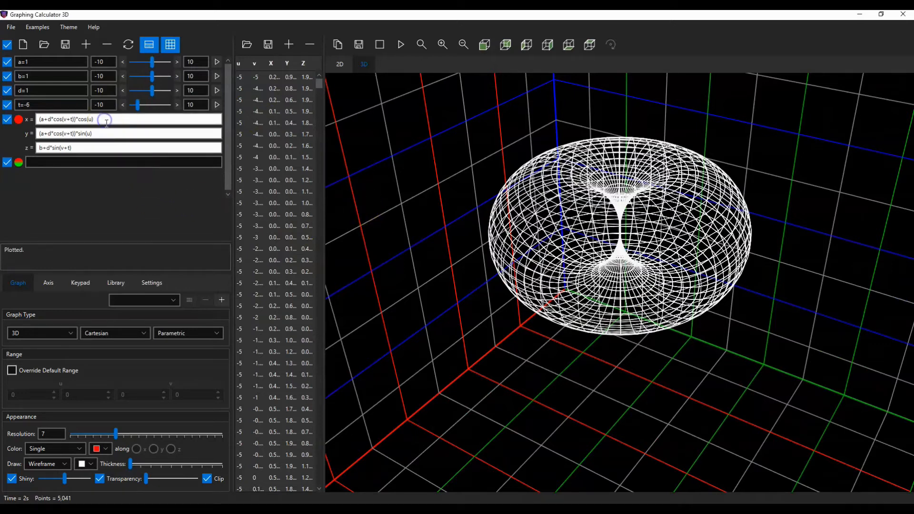
click(13, 371)
click(25, 394)
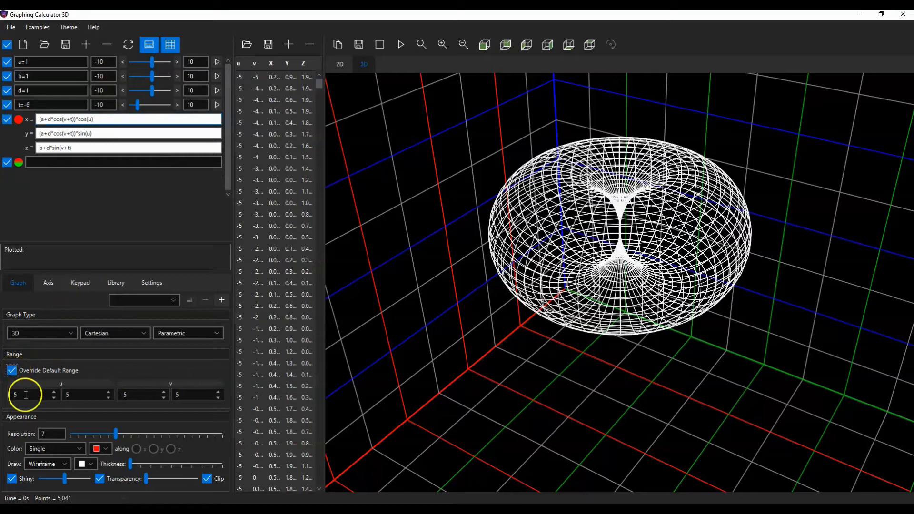
click(25, 396)
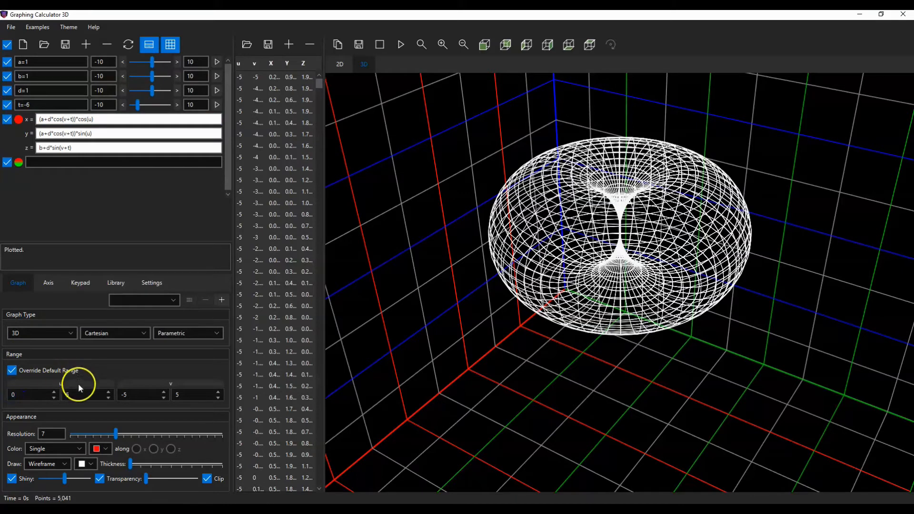
key(Tab)
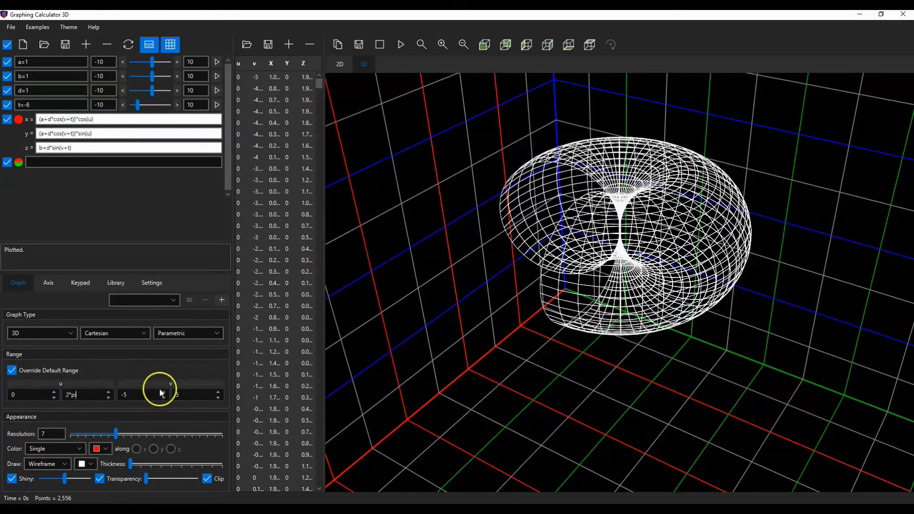
click(133, 395)
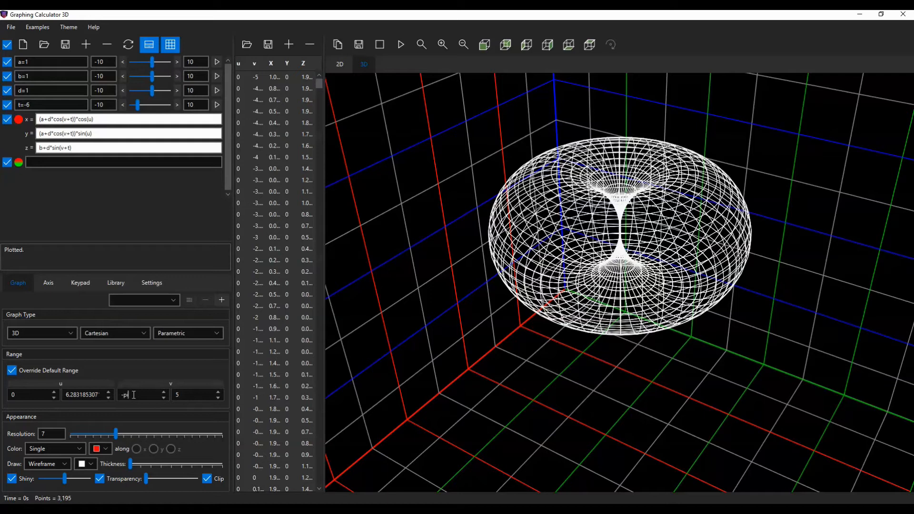
click(186, 396)
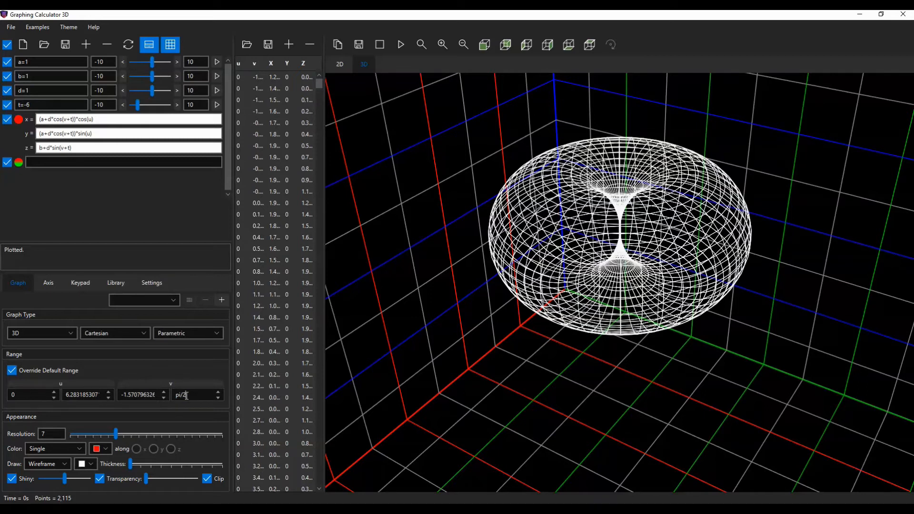
- Animate the variable t on the surface with the reduced v range, viewed from a higher angle
drag(474, 167, 461, 177)
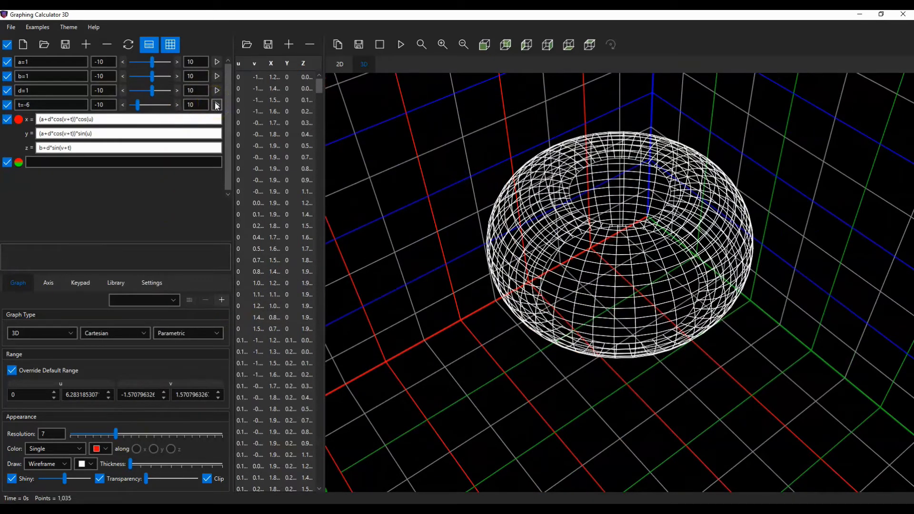
click(217, 105)
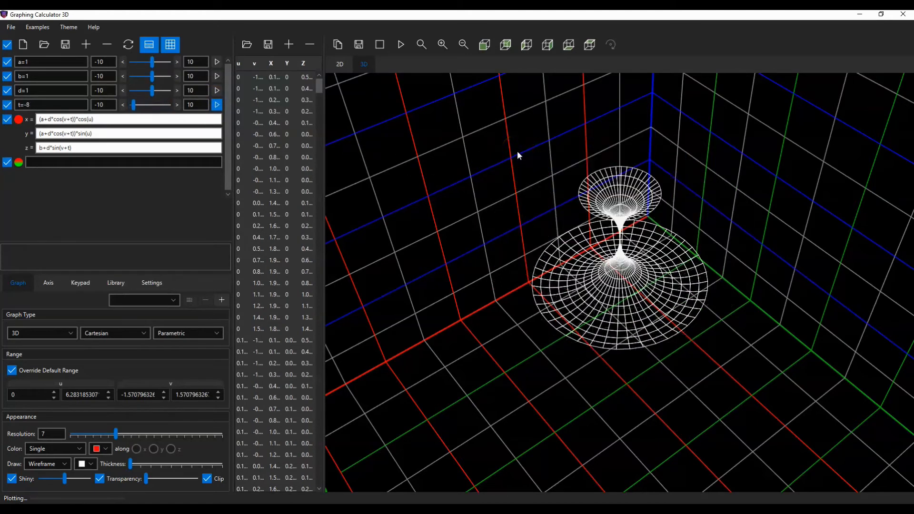
click(393, 135)
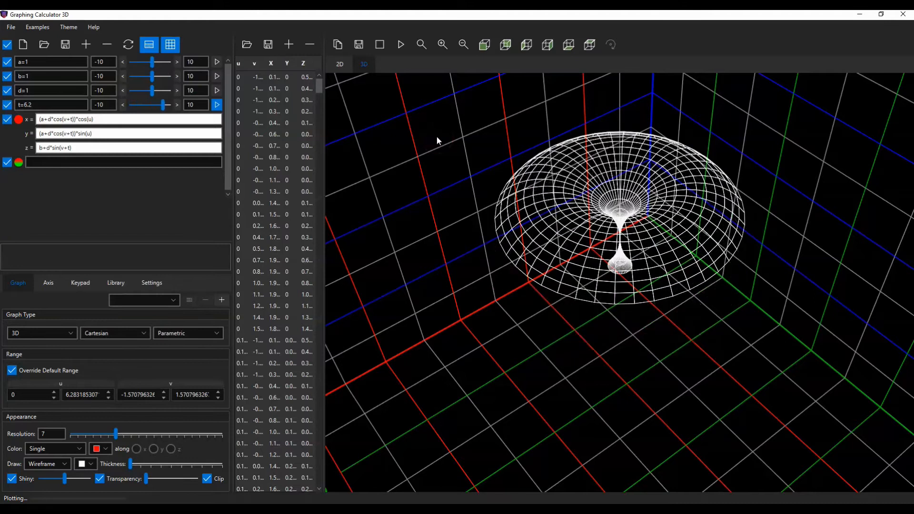
click(475, 136)
click(216, 105)
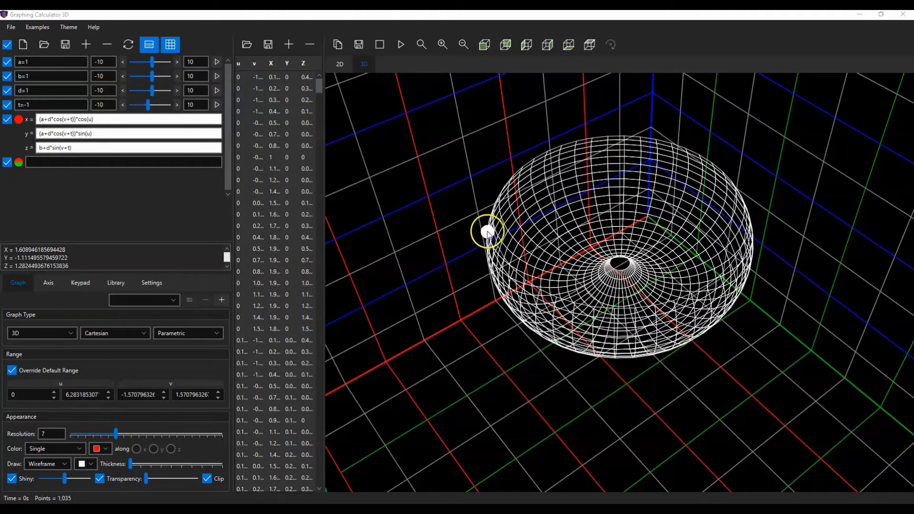
- Set the minimum of the variable t to 0, keep its maximum at 10, and run its animation
click(110, 104)
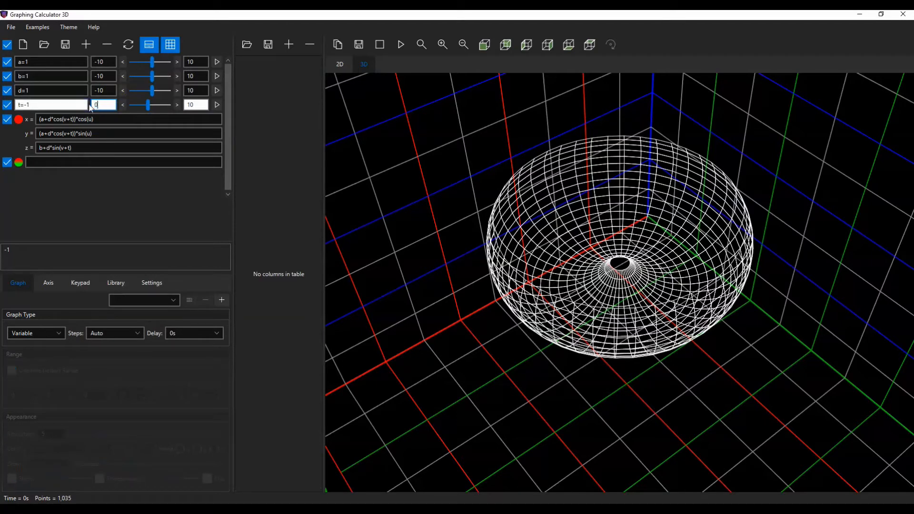
double_click(196, 104)
click(218, 108)
- Set the animation steps of the variable t to 50 and run its animation again
click(71, 123)
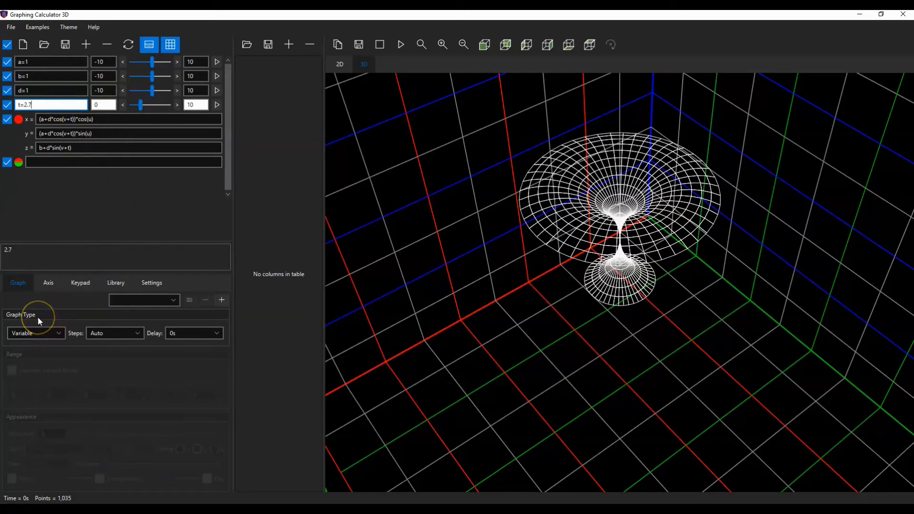
click(117, 333)
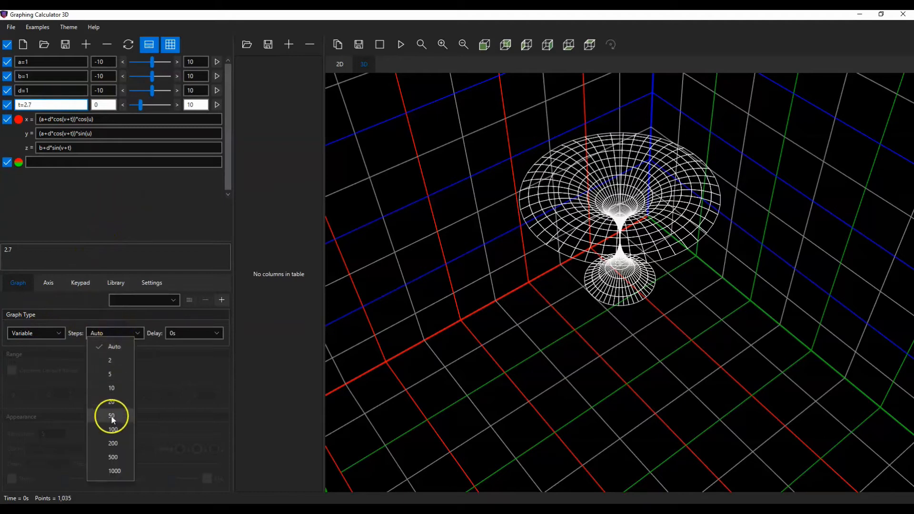
click(112, 416)
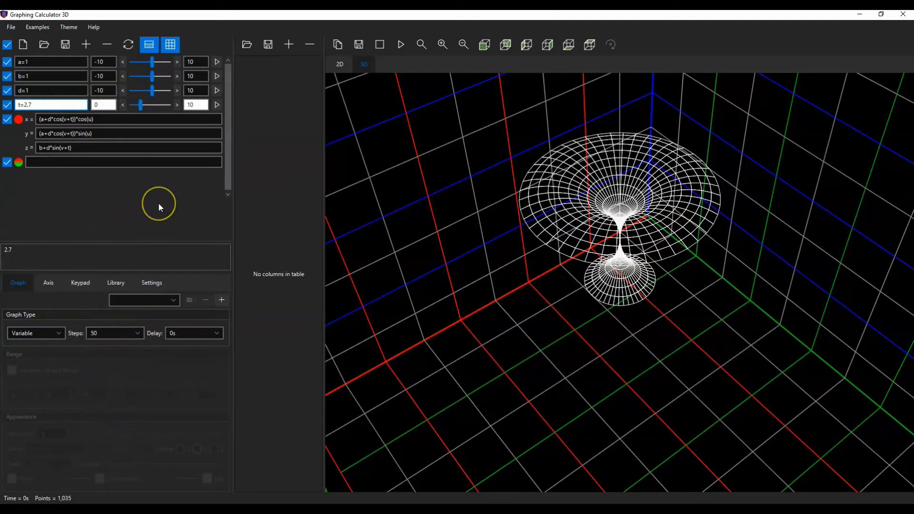
click(218, 106)
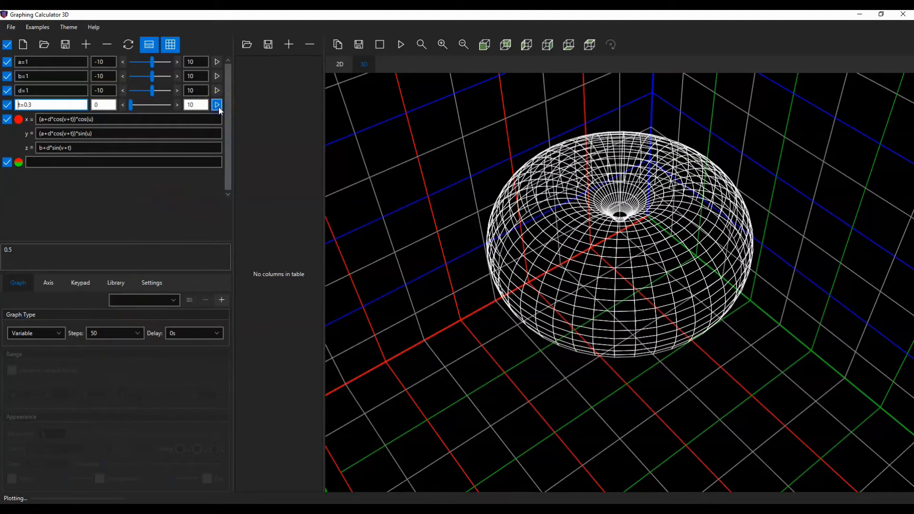
click(479, 177)
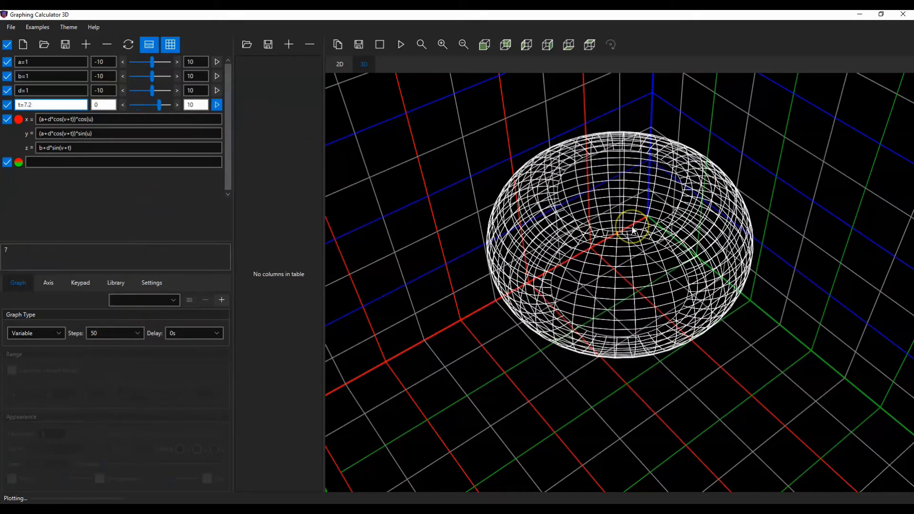
click(217, 105)
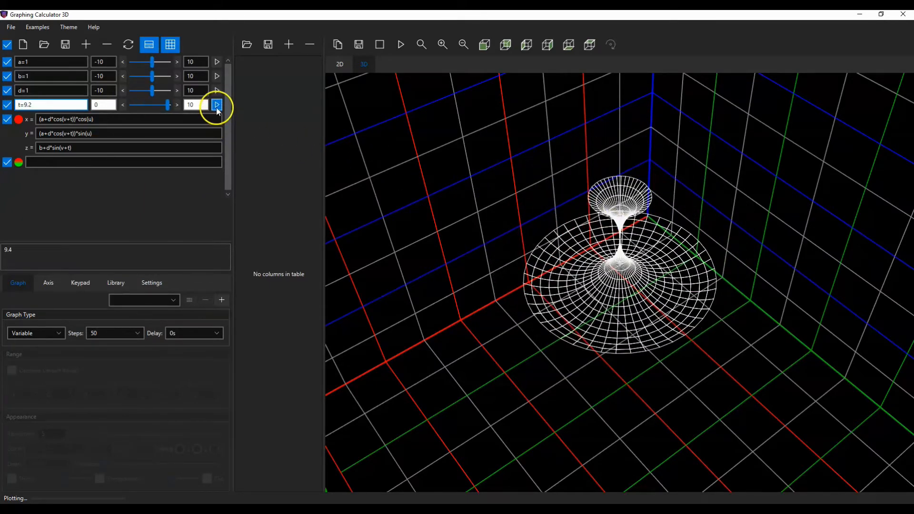
- Raise the maximum of the variable t to 50 and animate it from a minimum of 0
click(198, 105)
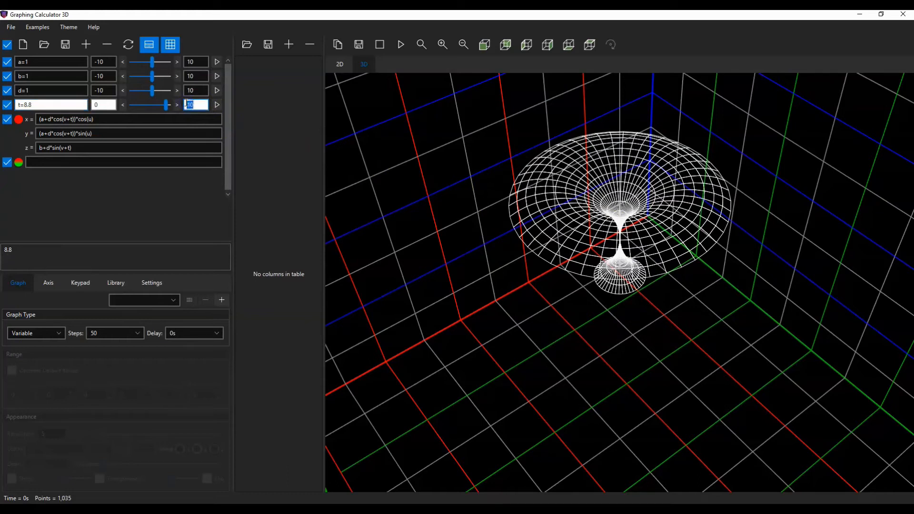
click(105, 105)
click(217, 105)
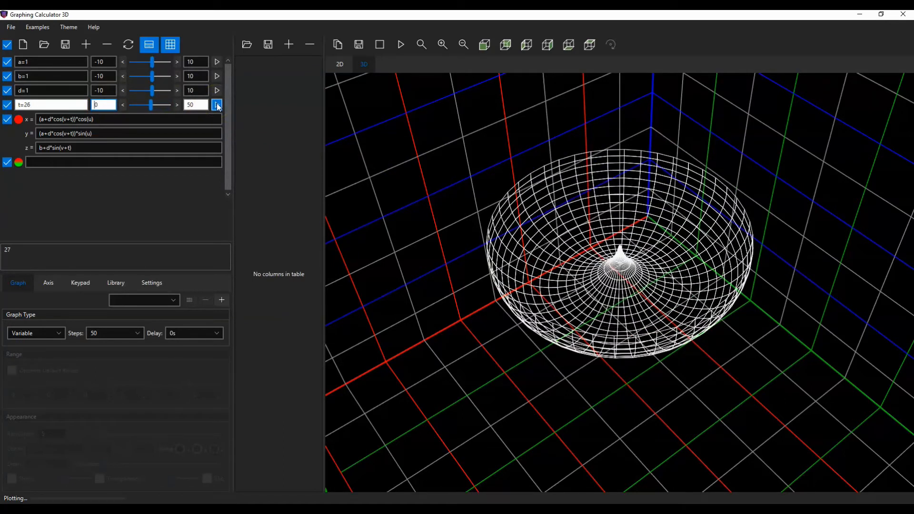
- Stop the running animation of the variable t, set its animation steps to 200 and play it again
click(217, 105)
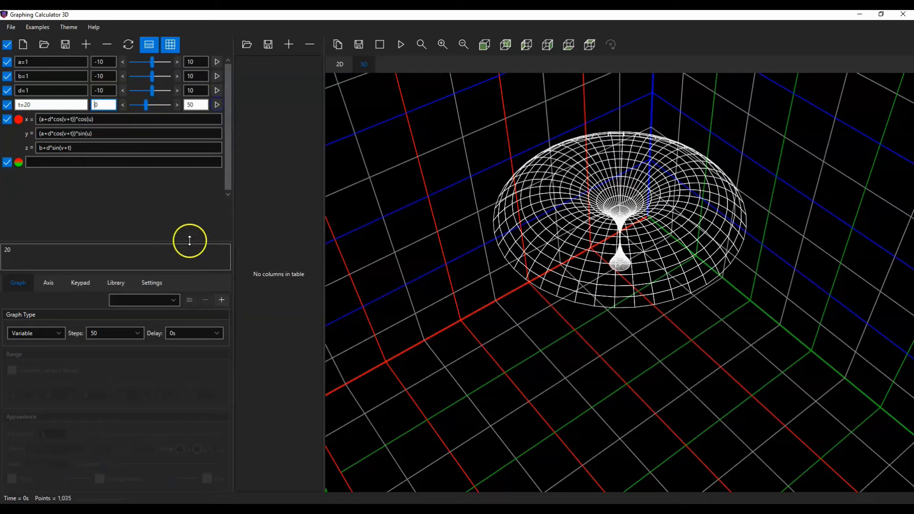
click(127, 334)
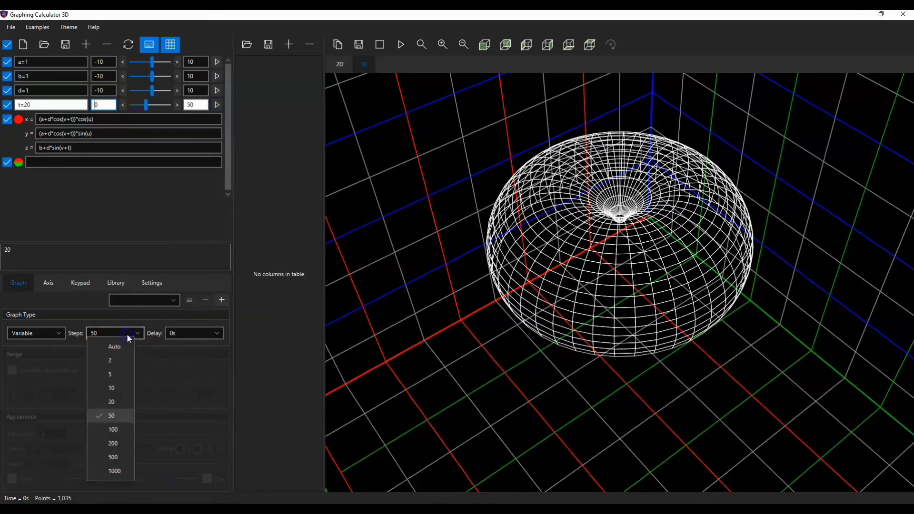
click(124, 442)
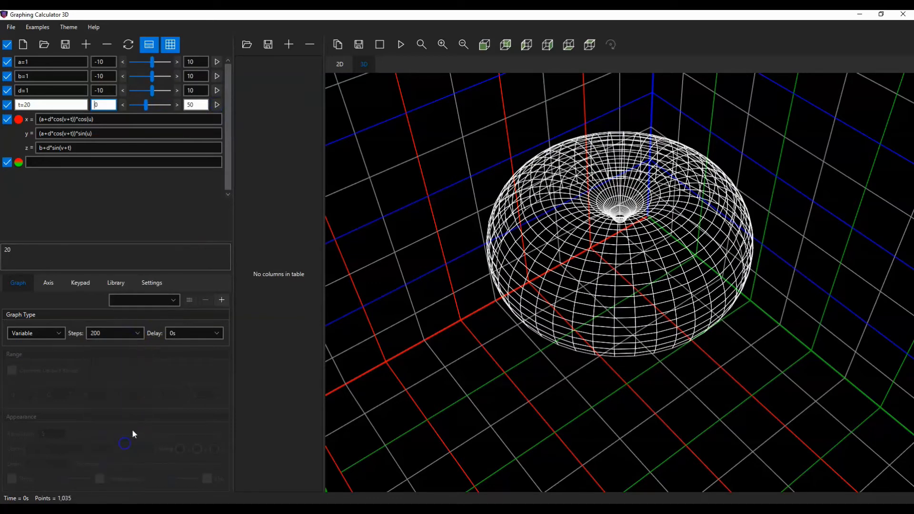
click(217, 105)
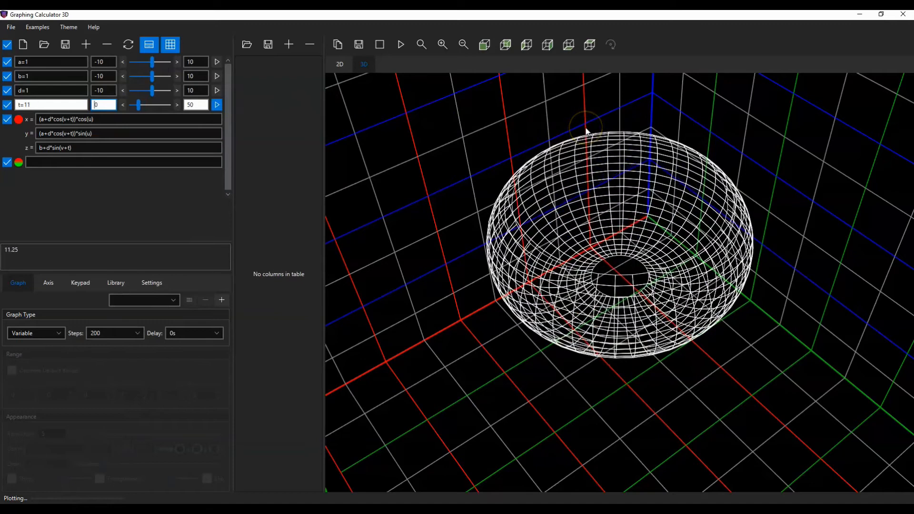
click(621, 119)
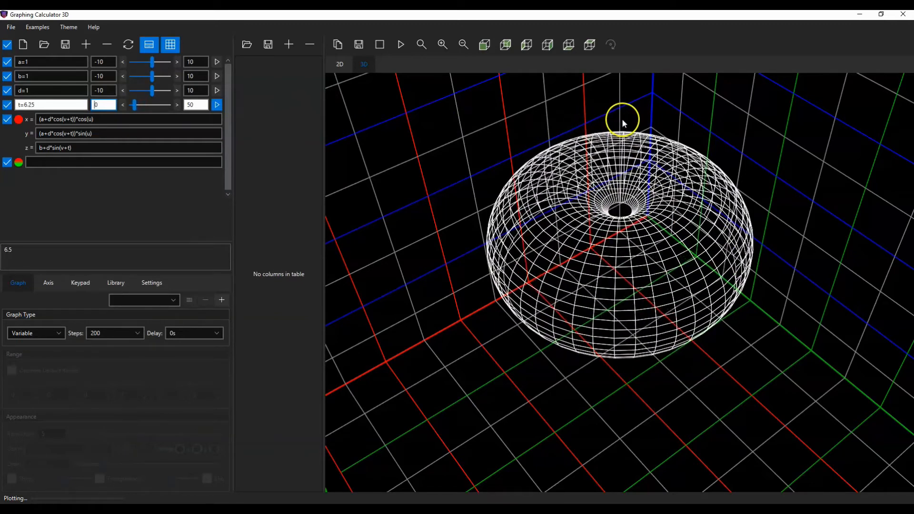
click(217, 105)
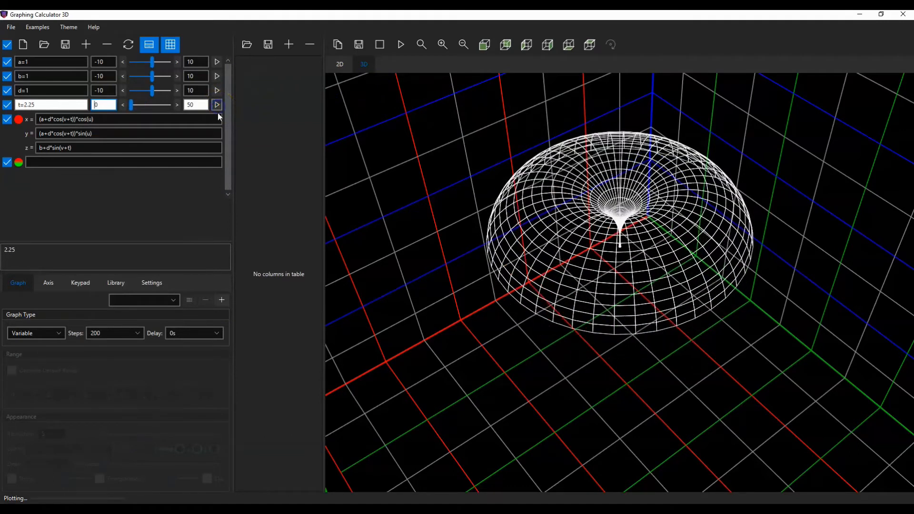
- Set the animation steps of the variable t to 500 and replay its animation, stopping it partway
click(134, 333)
click(119, 458)
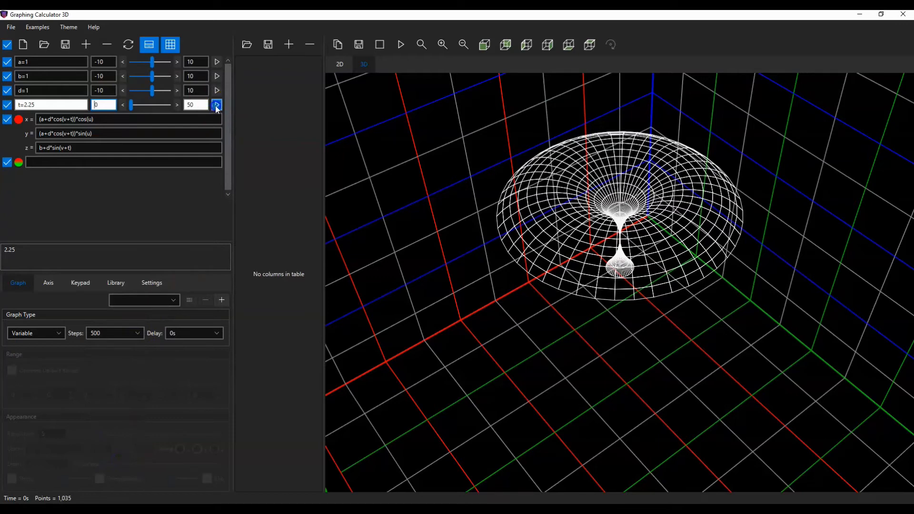
click(216, 105)
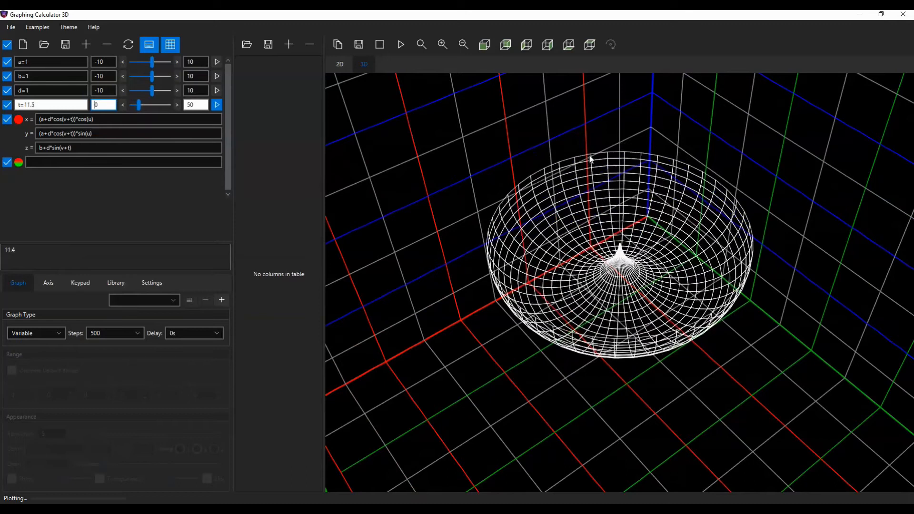
click(217, 105)
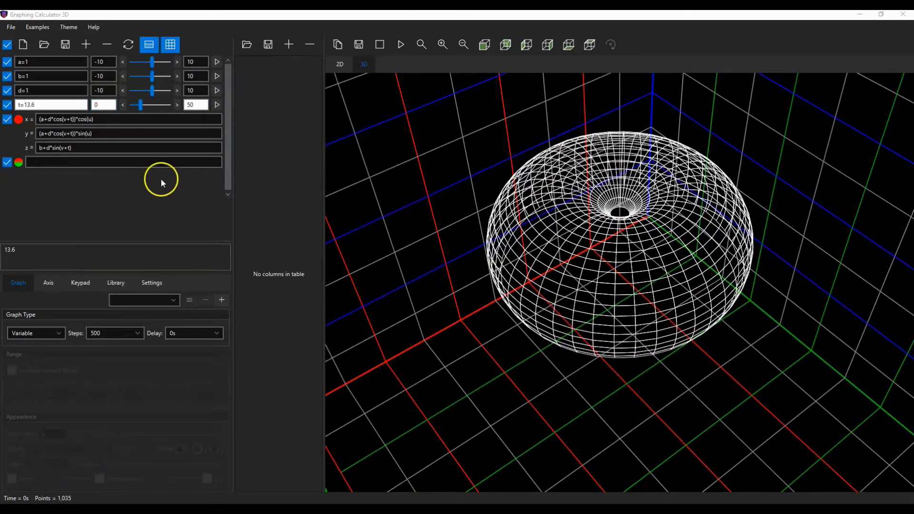
- Raise the maximum of the variable t to 75 and animate it with 1000 steps
double_click(191, 105)
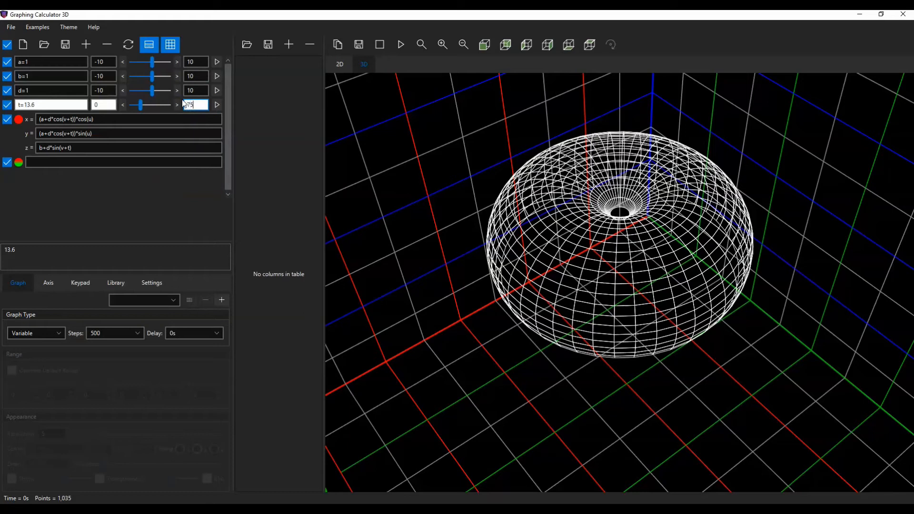
click(111, 106)
click(113, 330)
click(118, 463)
click(216, 105)
click(217, 104)
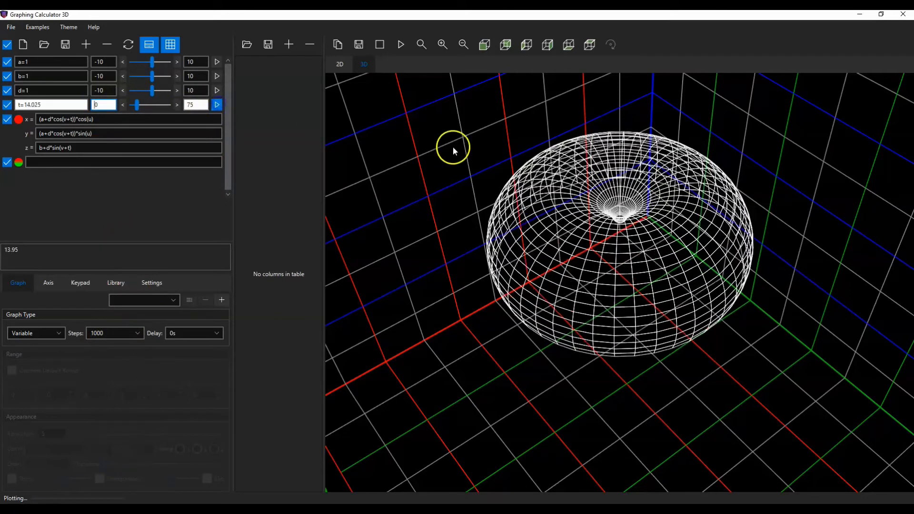
- Examine the flowing surface up close while t is animating and stop the animation
scroll(544, 147, up, 2)
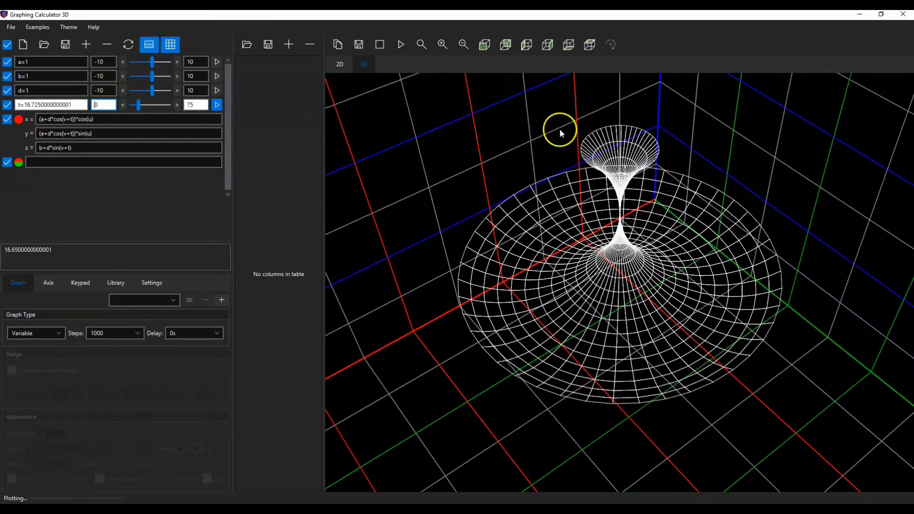
scroll(578, 164, up, 3)
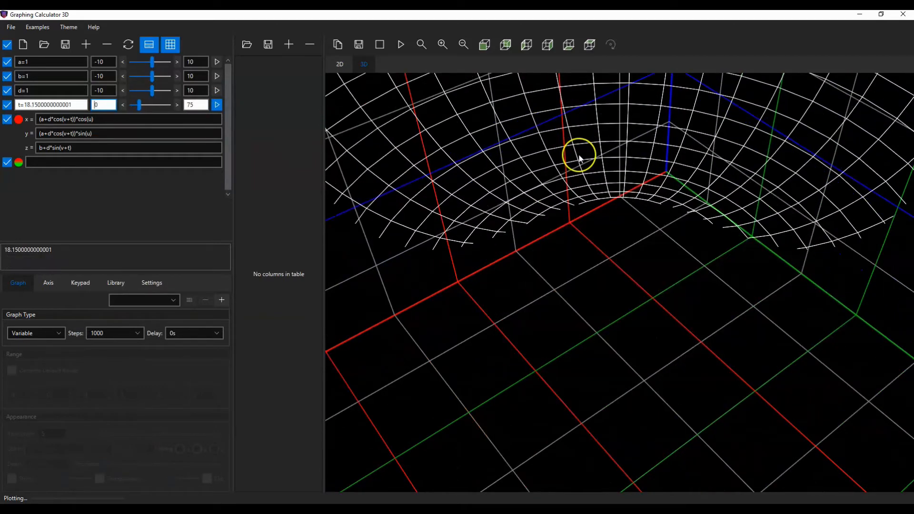
scroll(579, 155, down, 2)
mouse_move(573, 156)
mouse_down()
mouse_move(577, 185)
mouse_move(578, 156)
mouse_up()
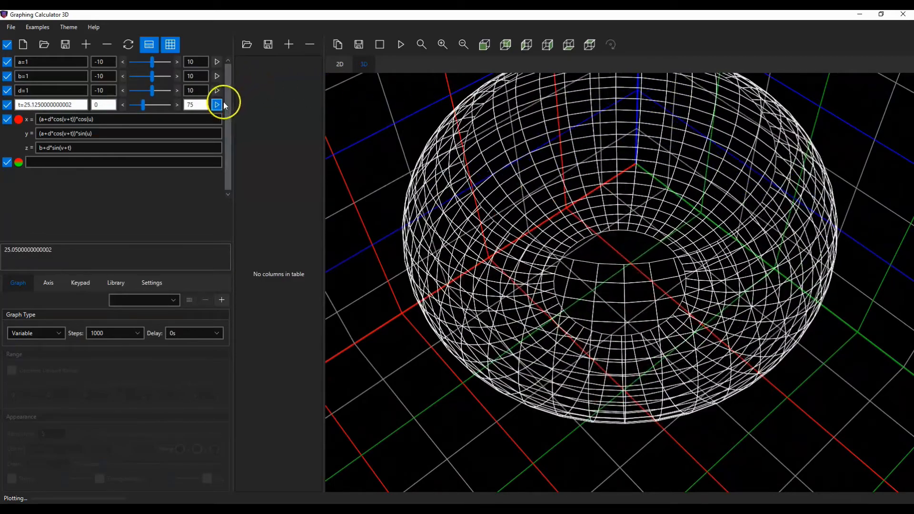
click(218, 105)
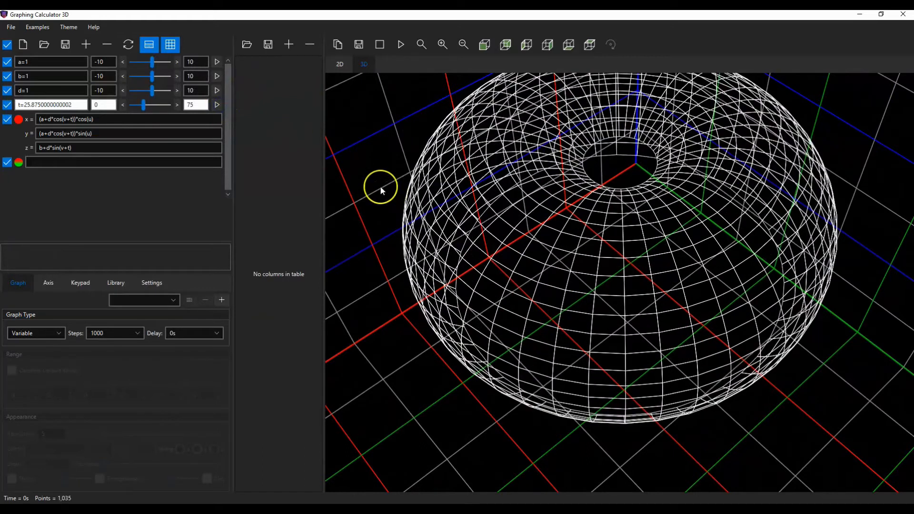
- Hide the surround axes, their ticks and the grids so that only the wireframe surface is displayed
scroll(380, 186, down, 6)
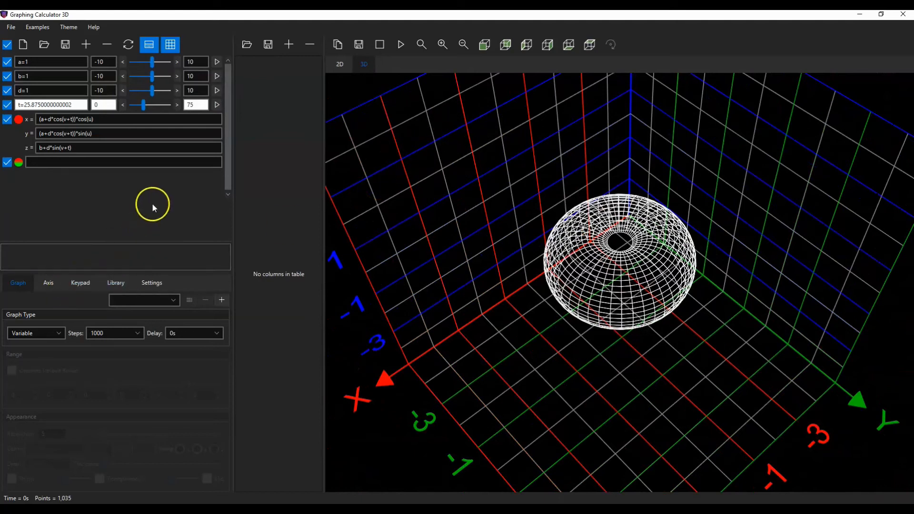
click(135, 120)
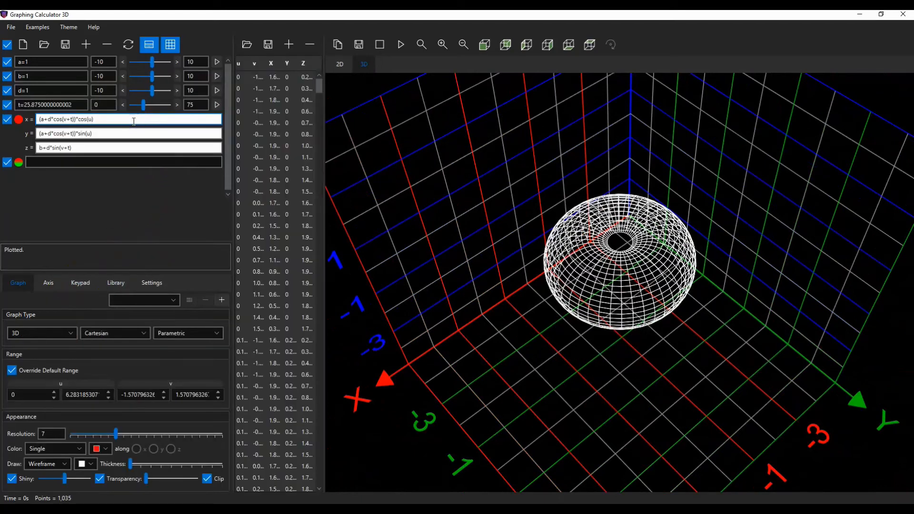
click(131, 136)
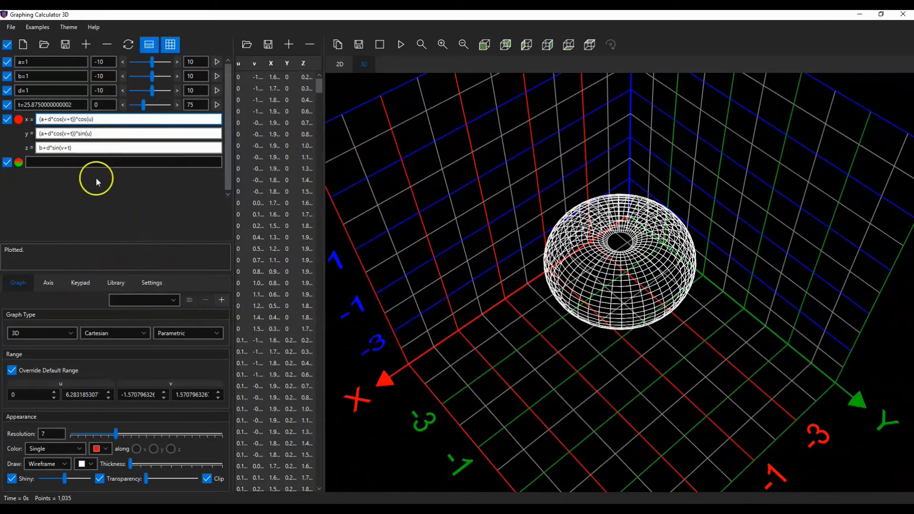
click(50, 284)
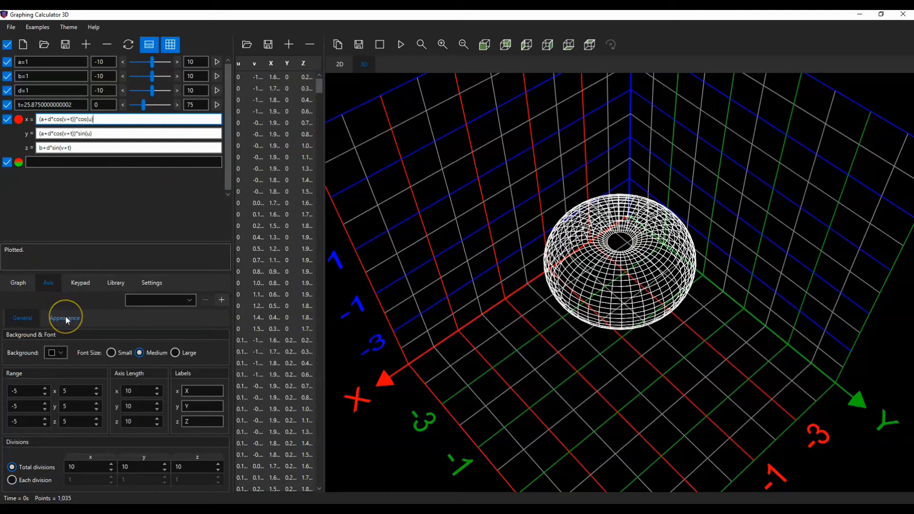
click(67, 319)
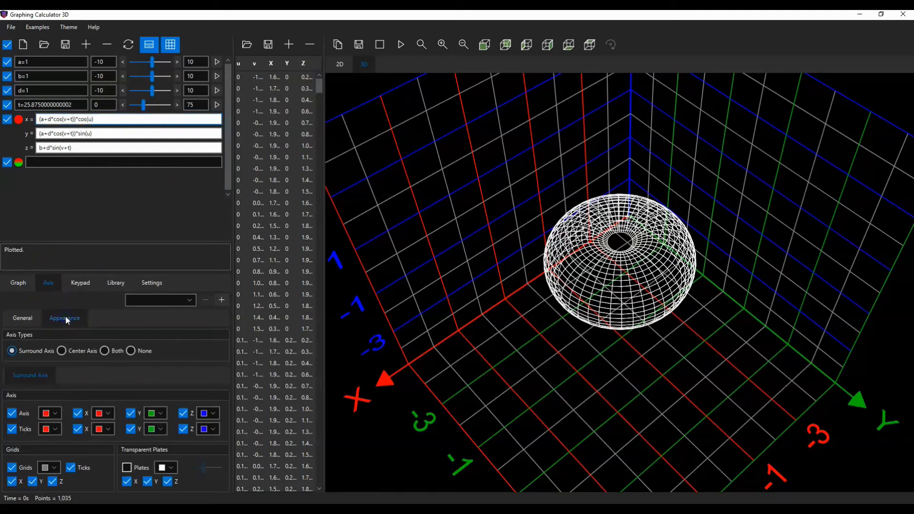
click(13, 414)
click(12, 430)
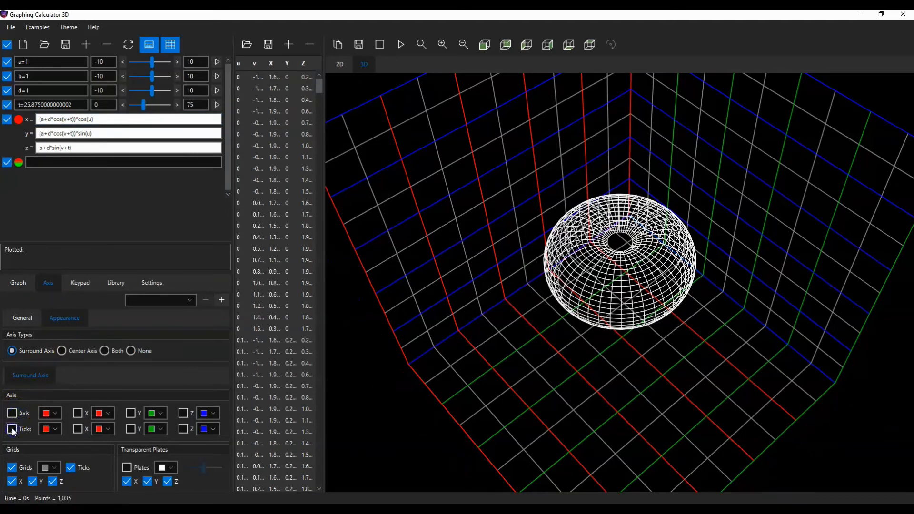
click(11, 467)
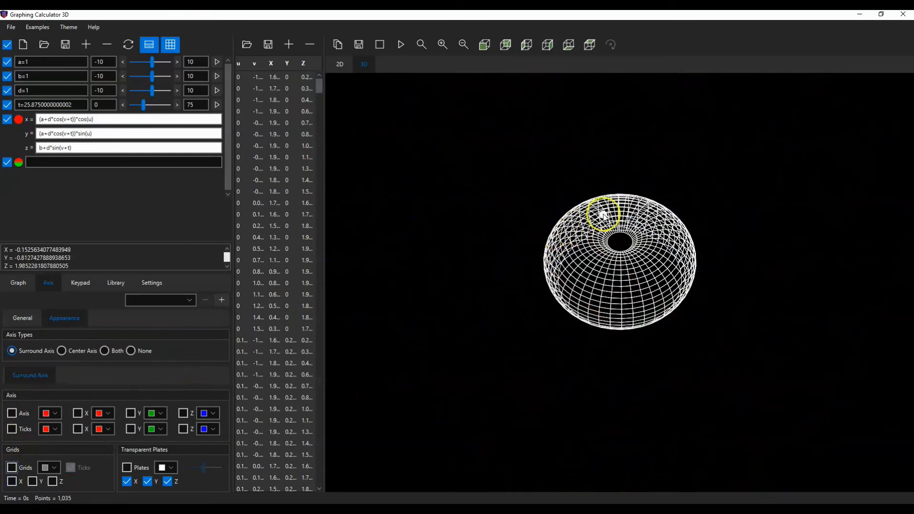
- Animate the variable t on the enlarged surface without axes or grids, pausing and resuming the animation once
scroll(626, 204, up, 1)
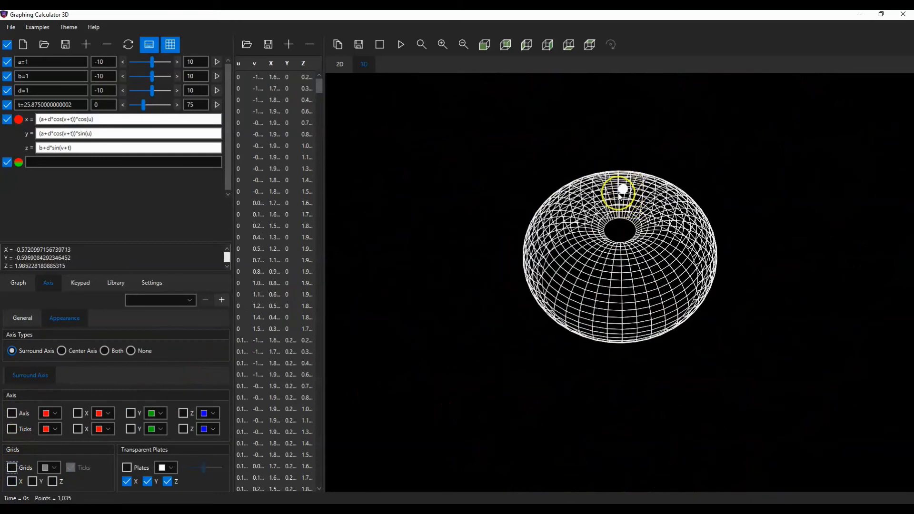
scroll(666, 158, up, 2)
scroll(671, 154, down, 1)
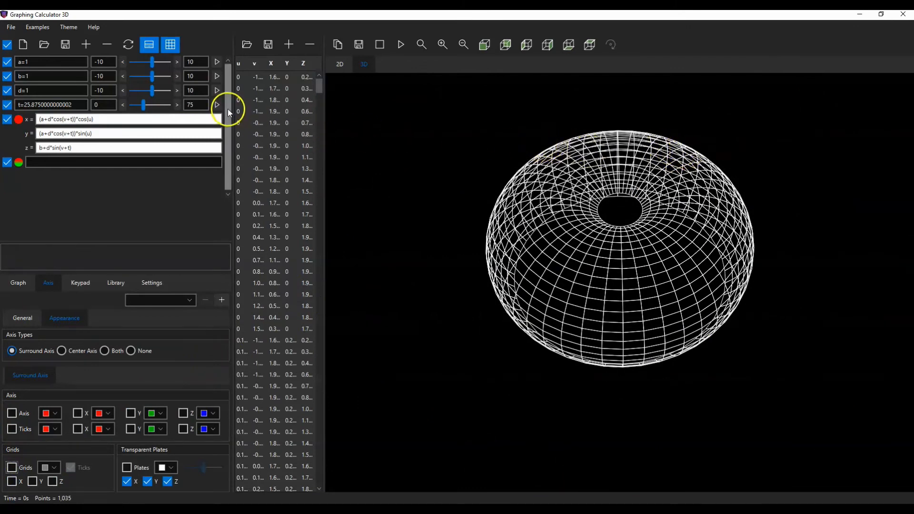
click(221, 107)
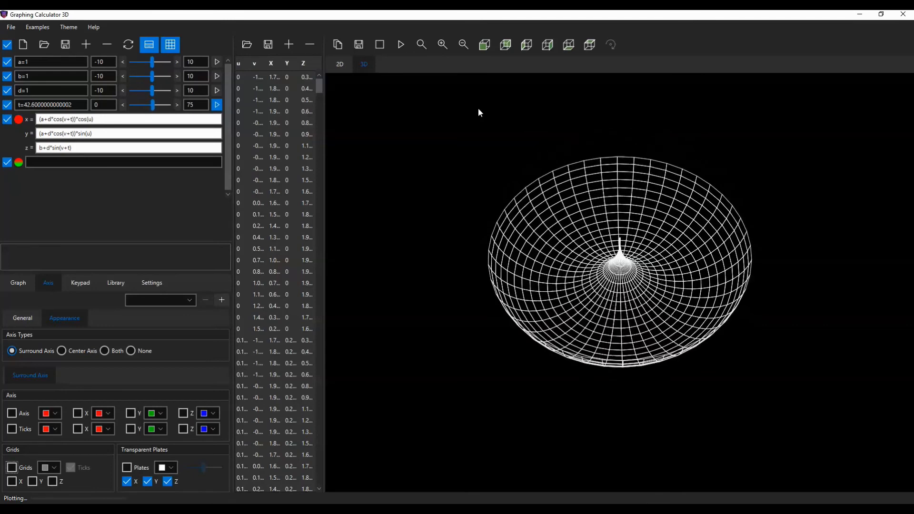
click(217, 104)
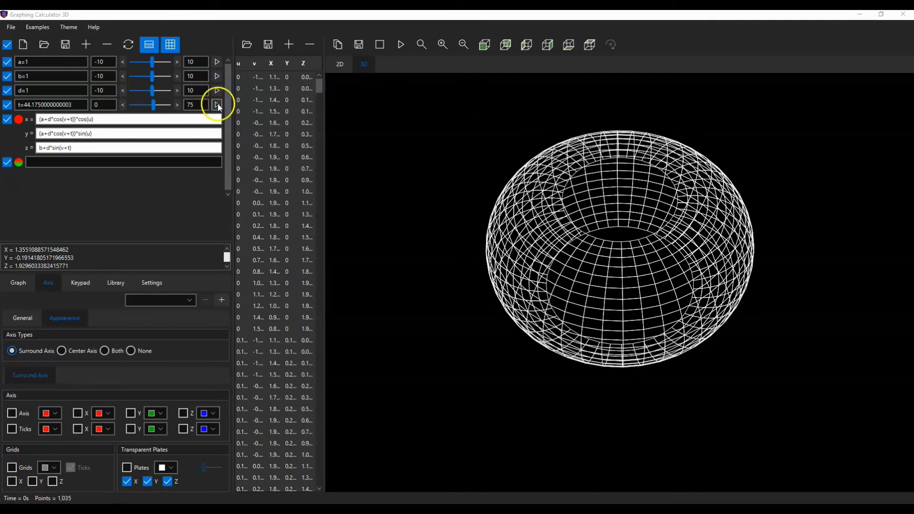
click(217, 105)
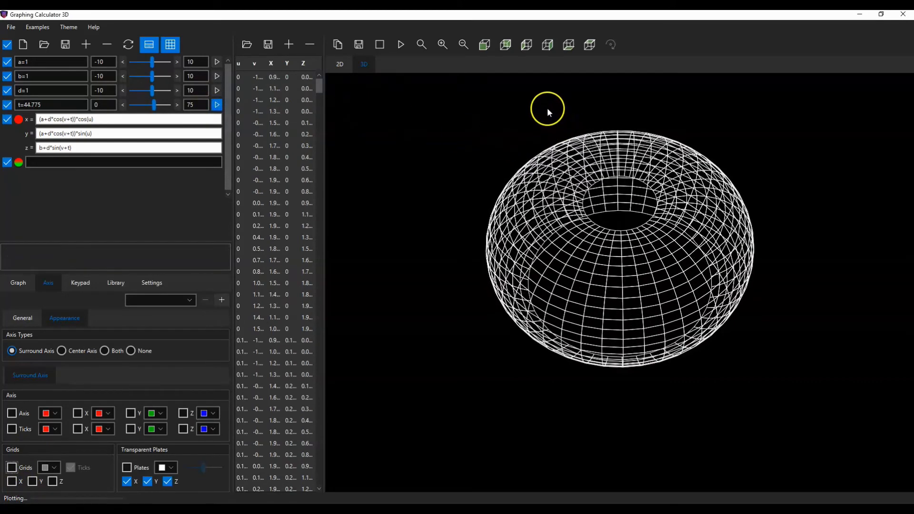